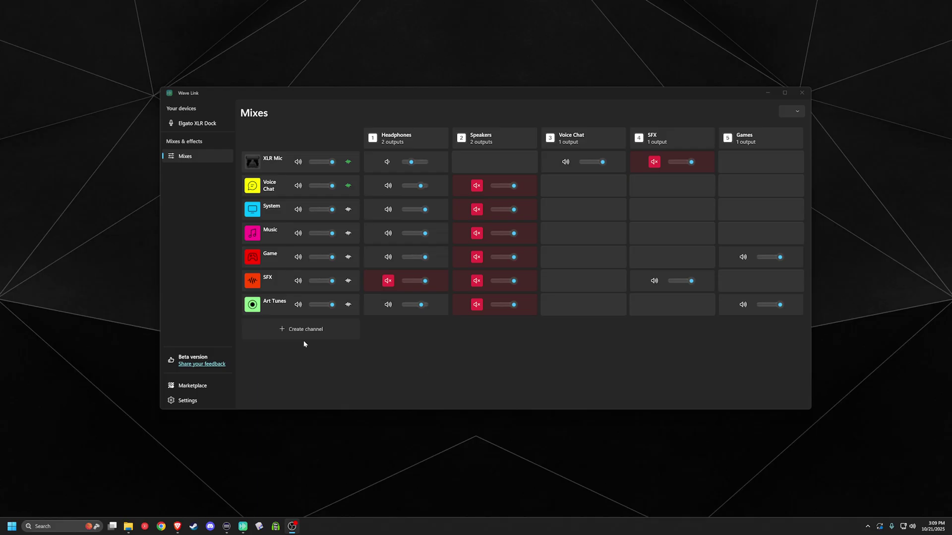
Step: Browse the new-channel source list, view the XLR Dock device page, then return to Mixes
click(309, 329)
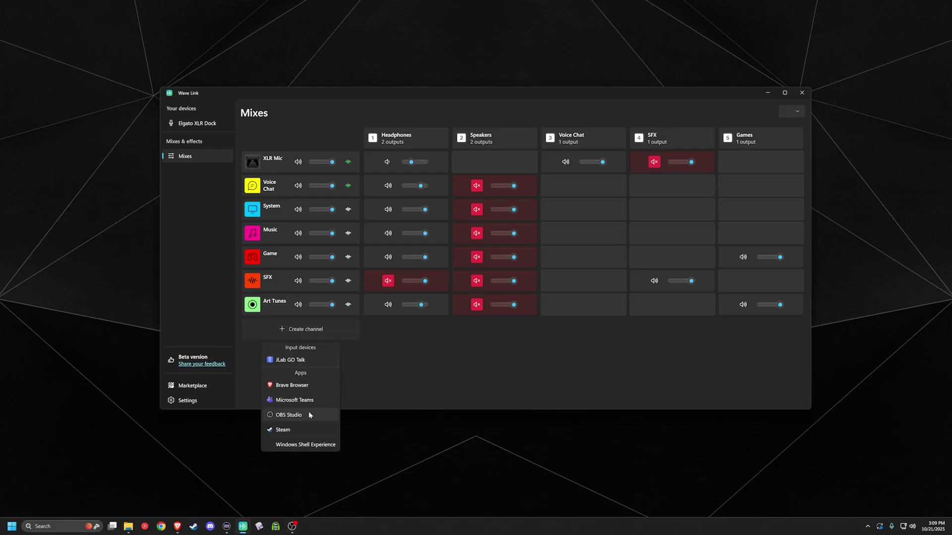
click(383, 383)
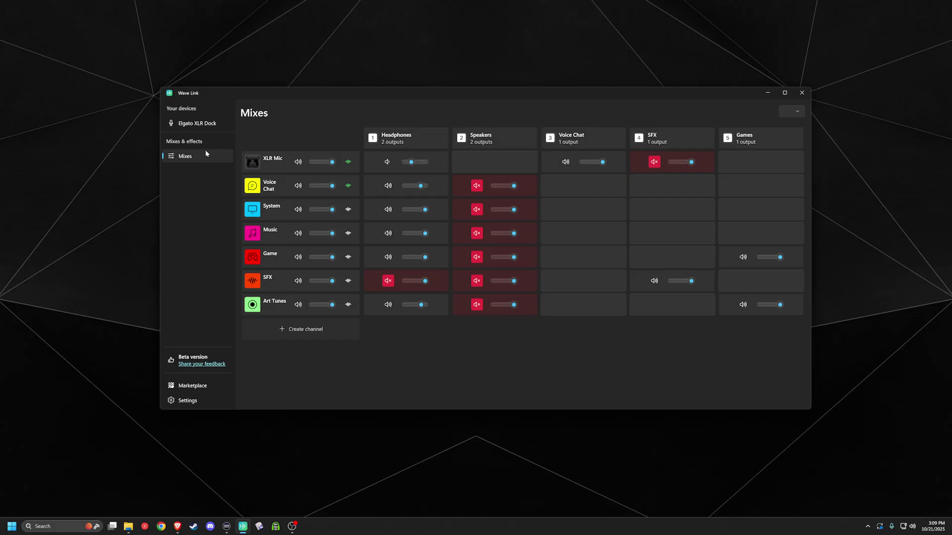
click(193, 124)
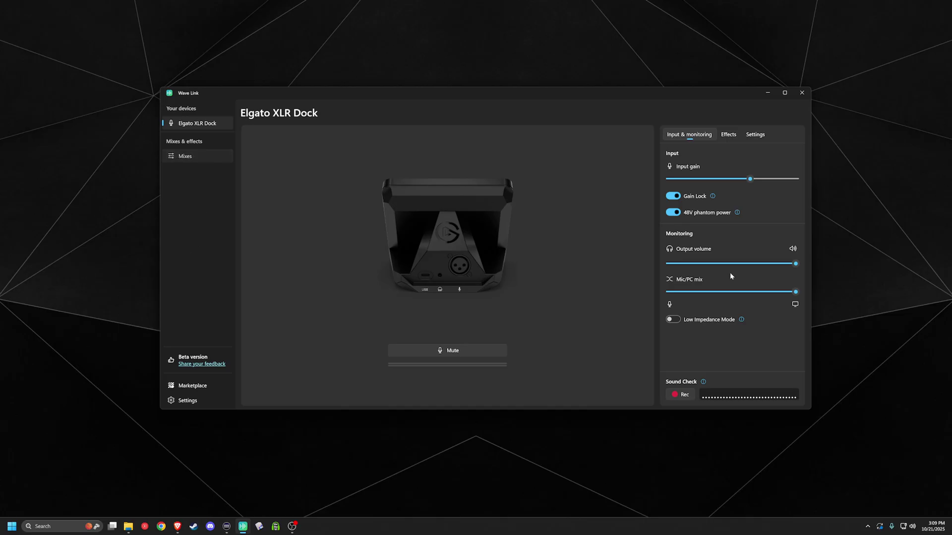
click(185, 156)
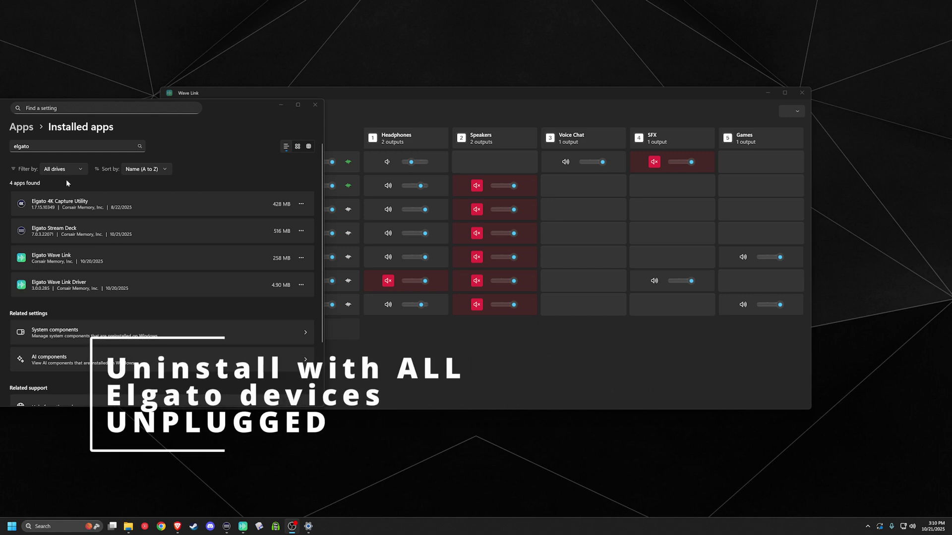
right_click(11, 527)
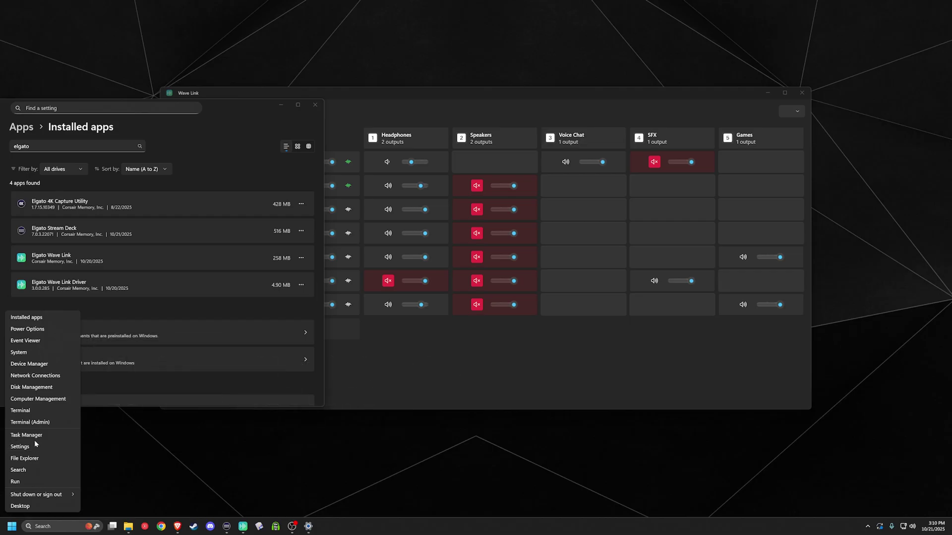
click(386, 461)
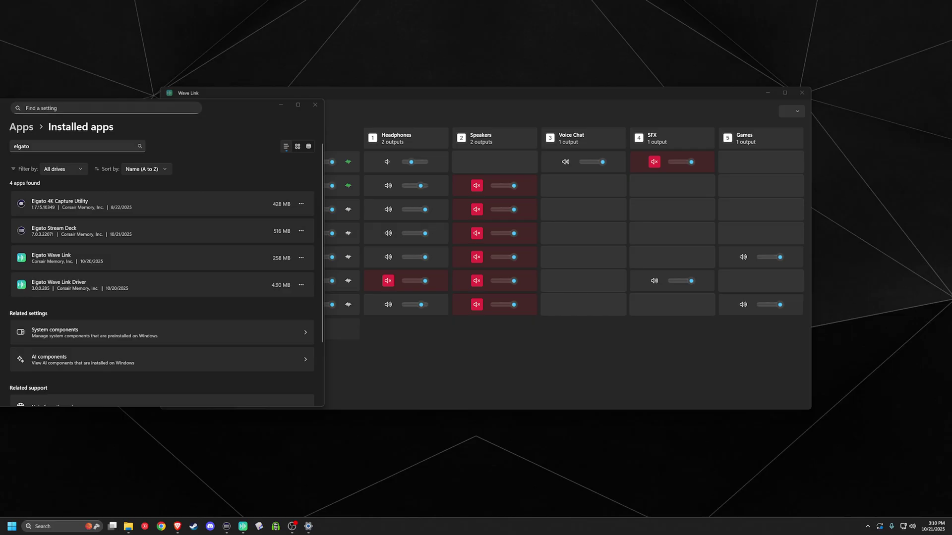
key(alt+Tab)
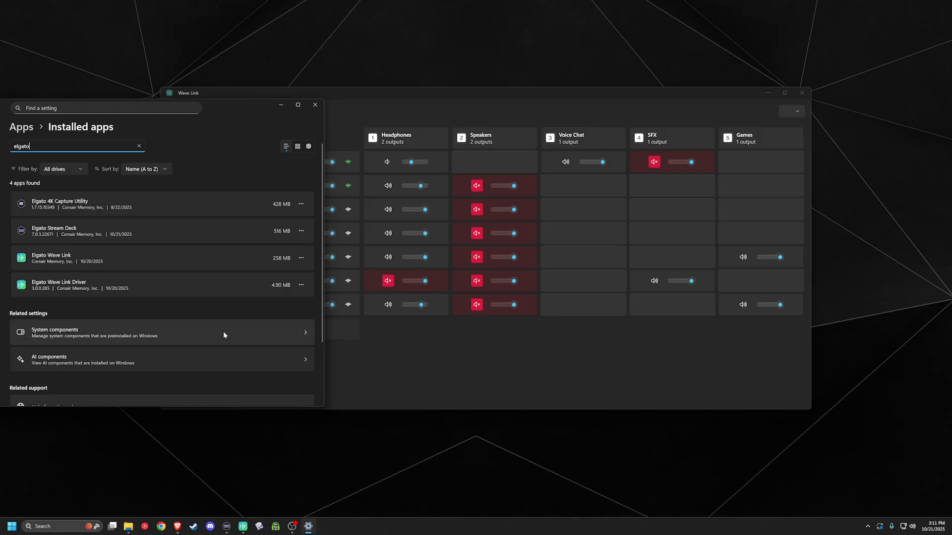
click(499, 367)
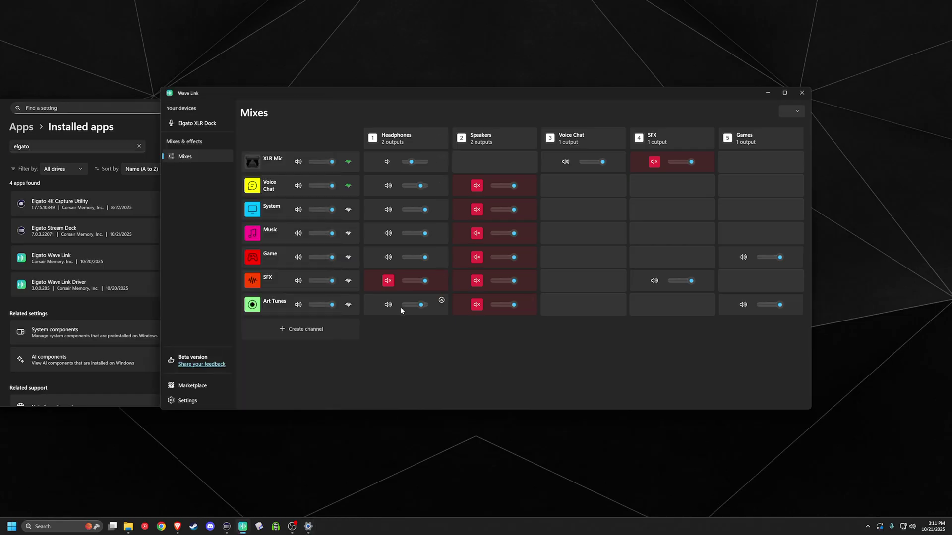
click(140, 315)
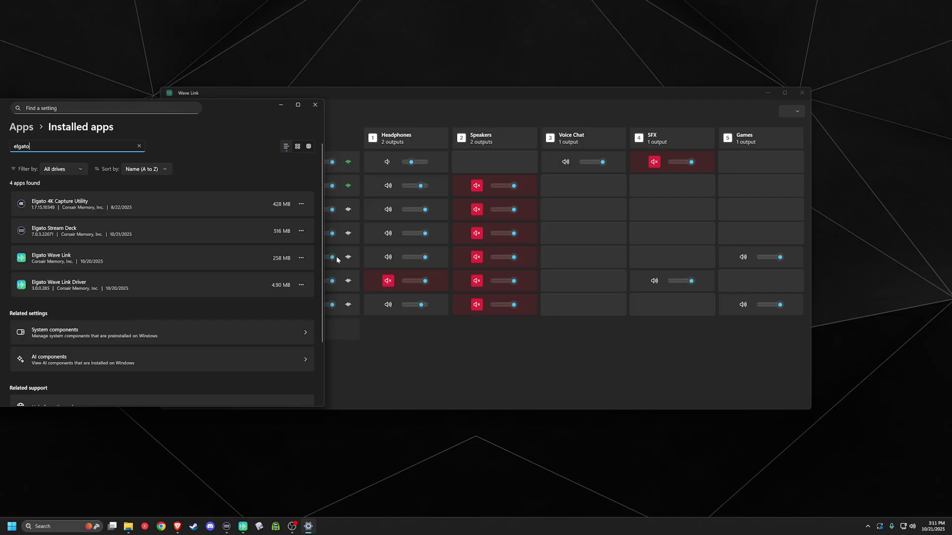
Step: Uninstall Elgato Wave Link from the Installed apps list
click(302, 258)
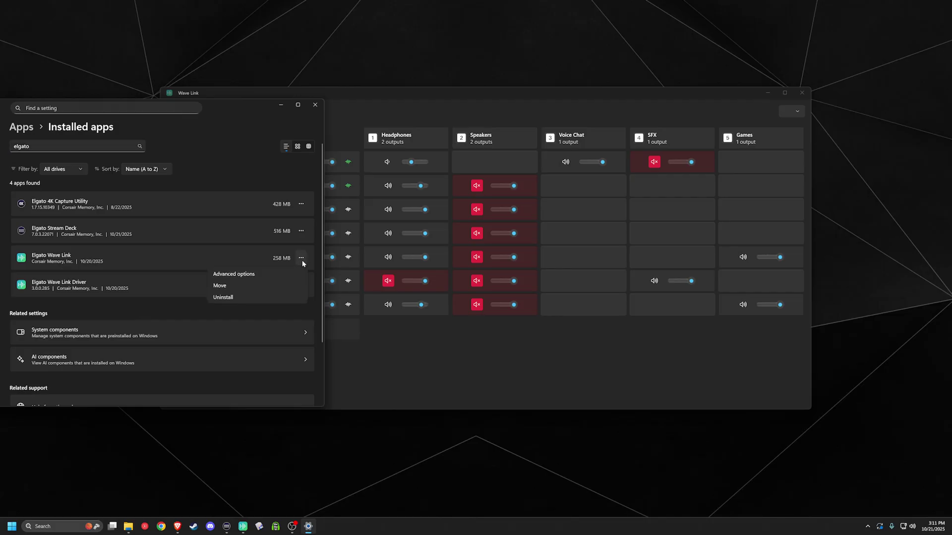
click(266, 296)
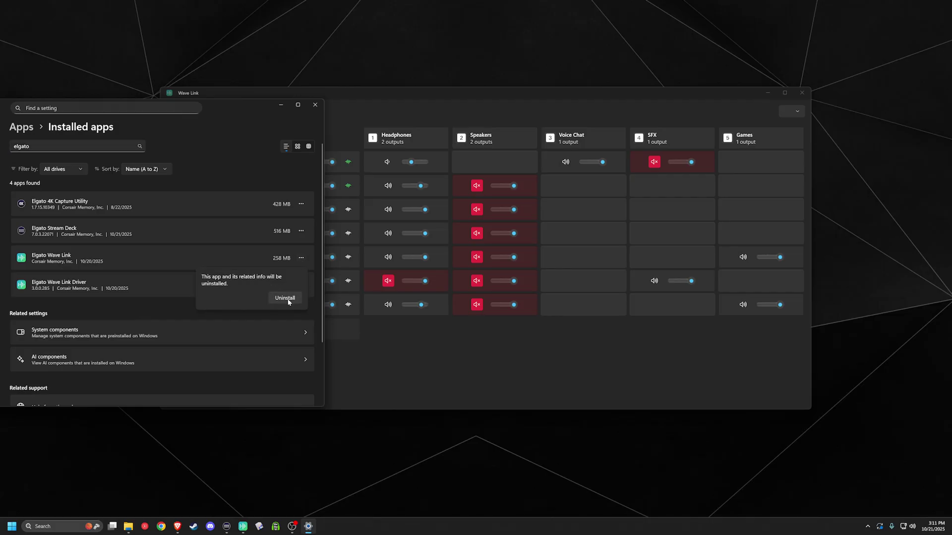
click(285, 298)
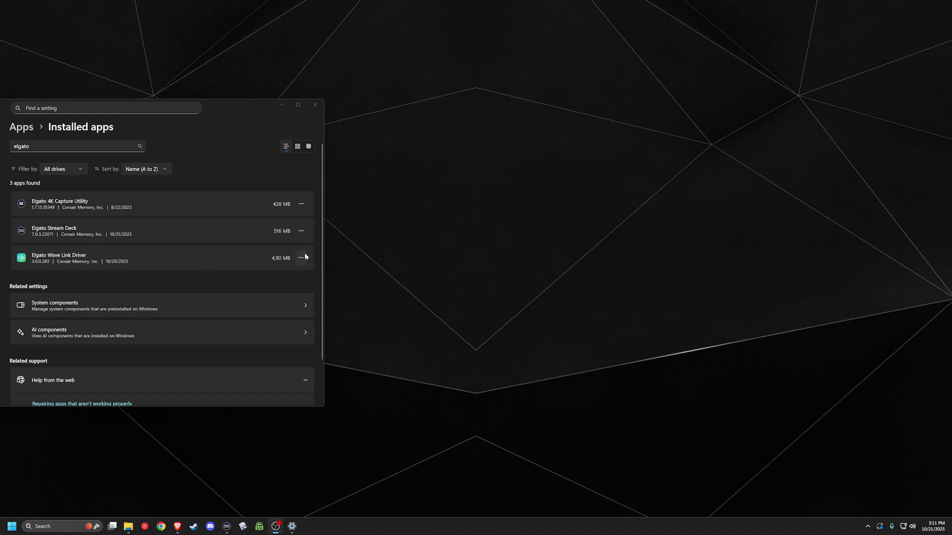
Step: Start uninstalling Elgato Wave Link Driver and approve the UAC prompt
click(303, 256)
click(254, 286)
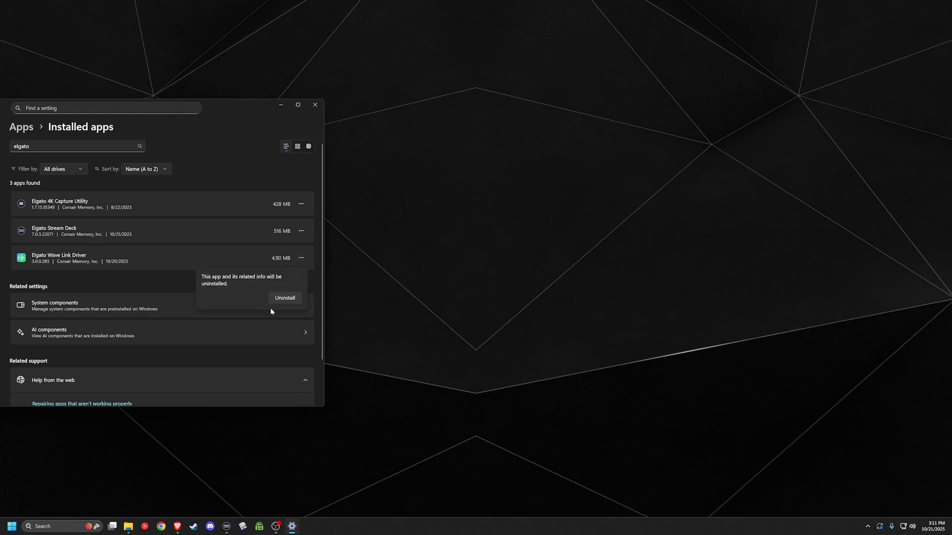
click(285, 298)
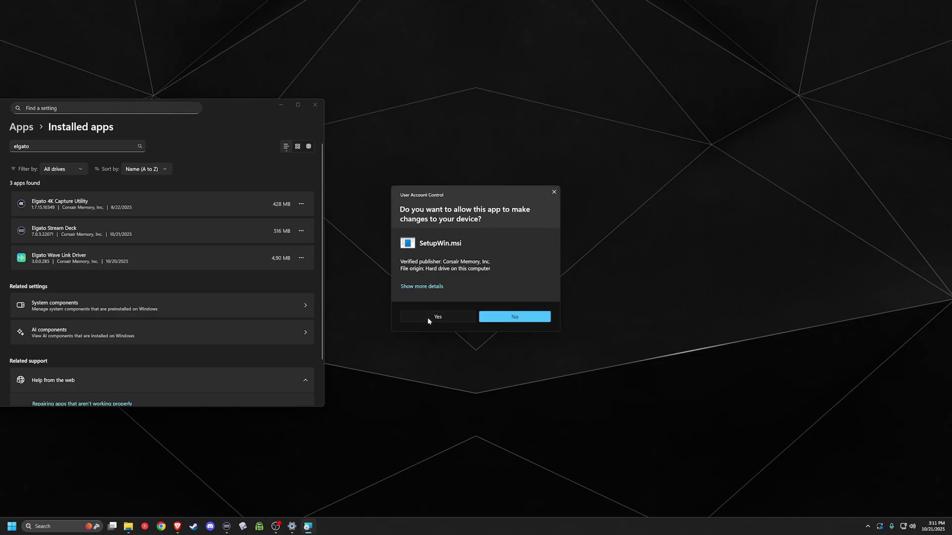
click(428, 318)
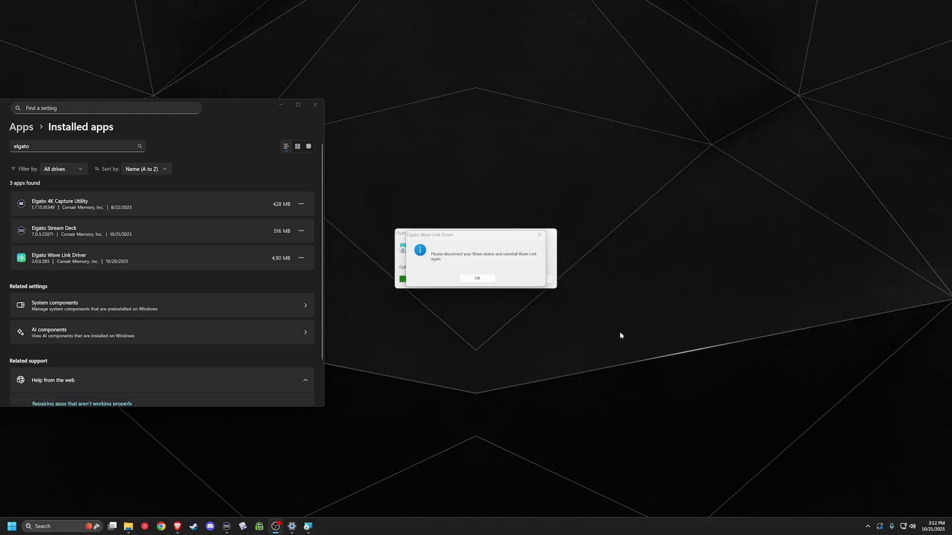
Step: Dismiss the disconnect-device message and cancel a first driver uninstall attempt
click(482, 280)
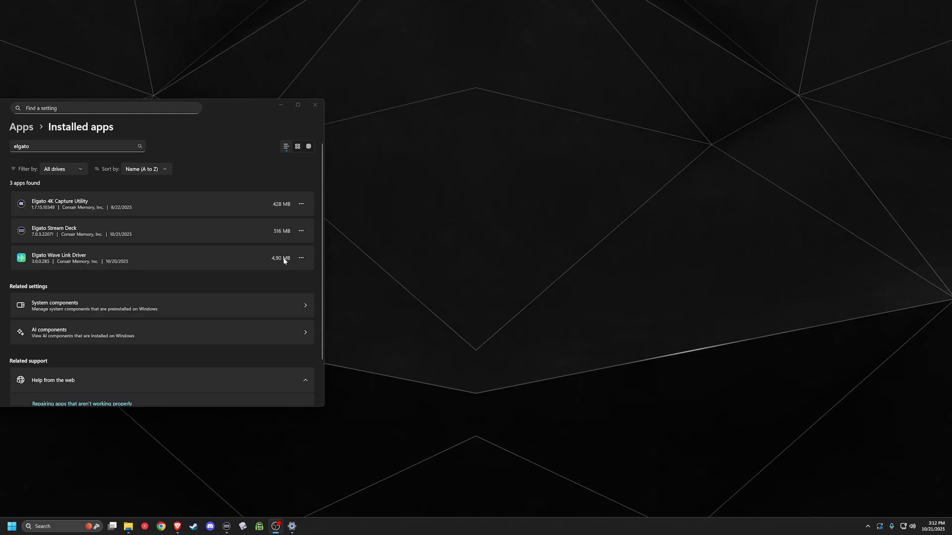
click(299, 259)
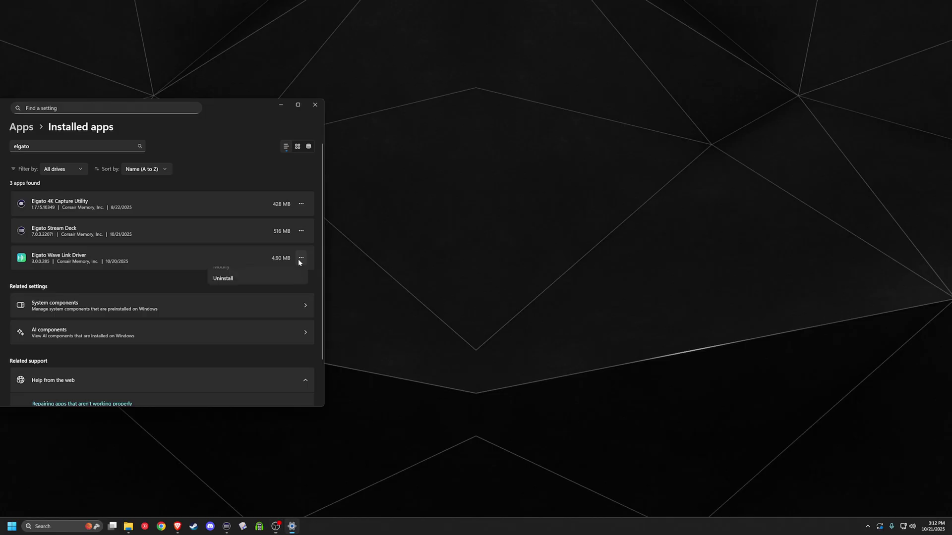
click(257, 282)
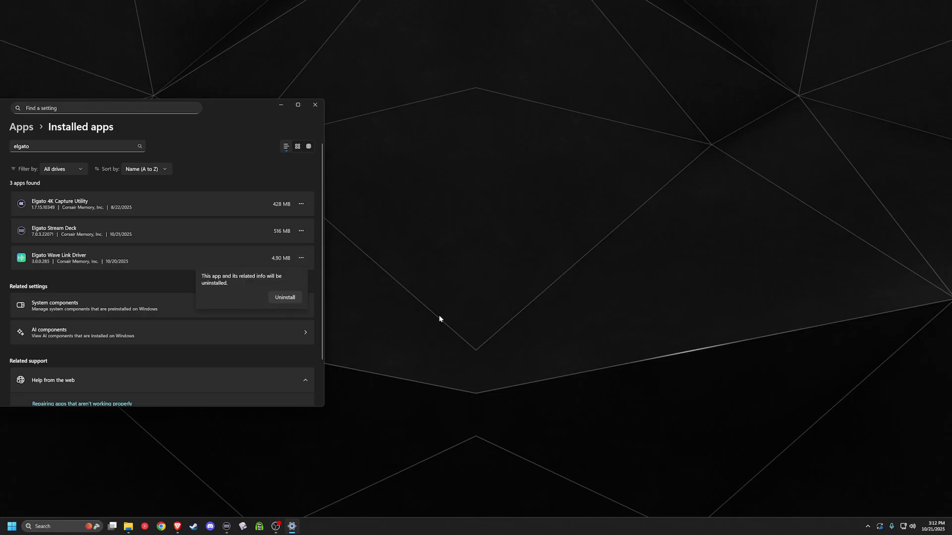
click(382, 304)
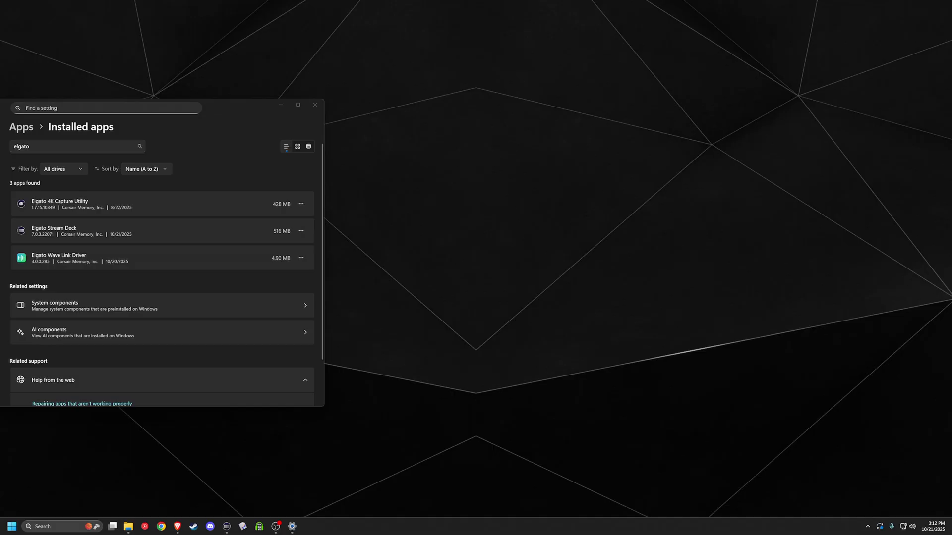
Step: Uninstall Elgato Wave Link Driver and approve its UAC prompt
click(304, 258)
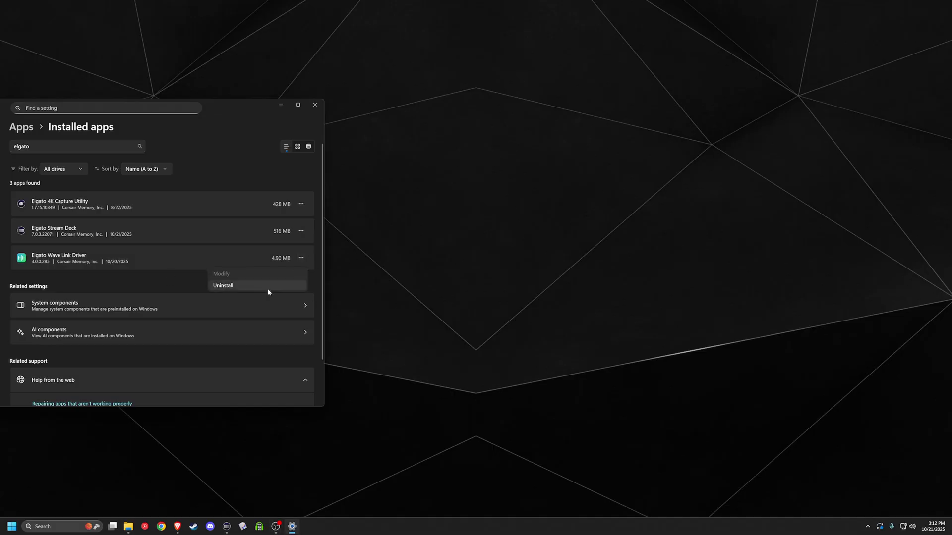
click(267, 289)
click(289, 301)
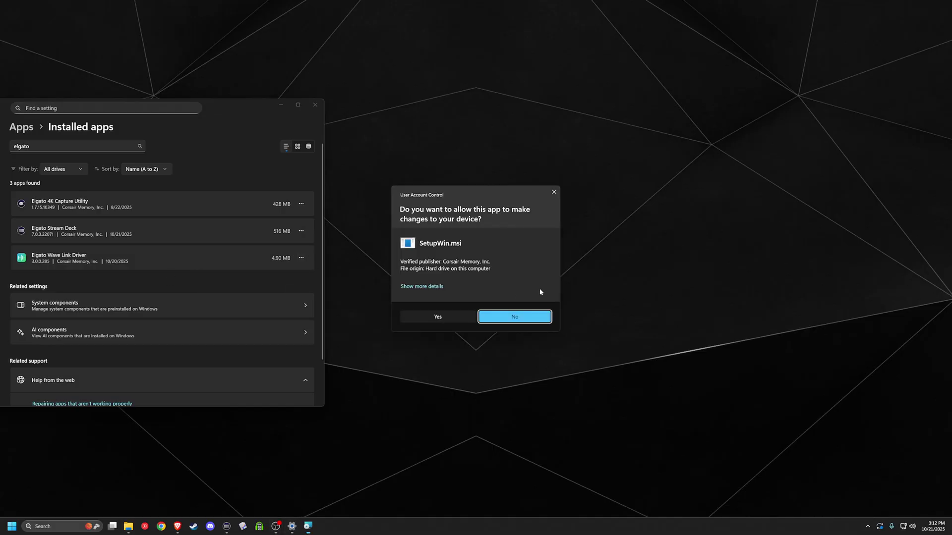
click(448, 314)
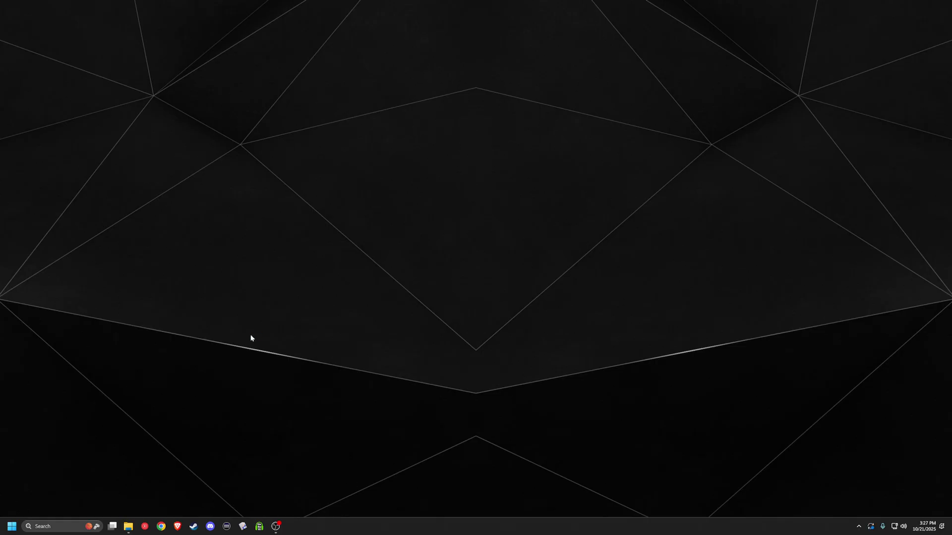
Step: Search 'elgato software download' in Chrome and open Elgato's official Downloads page
click(162, 527)
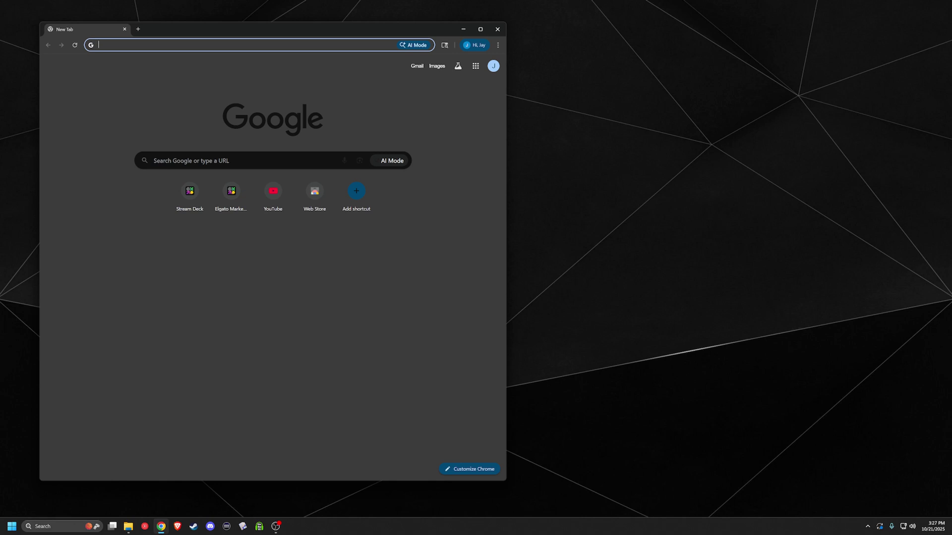
text(elgato sof)
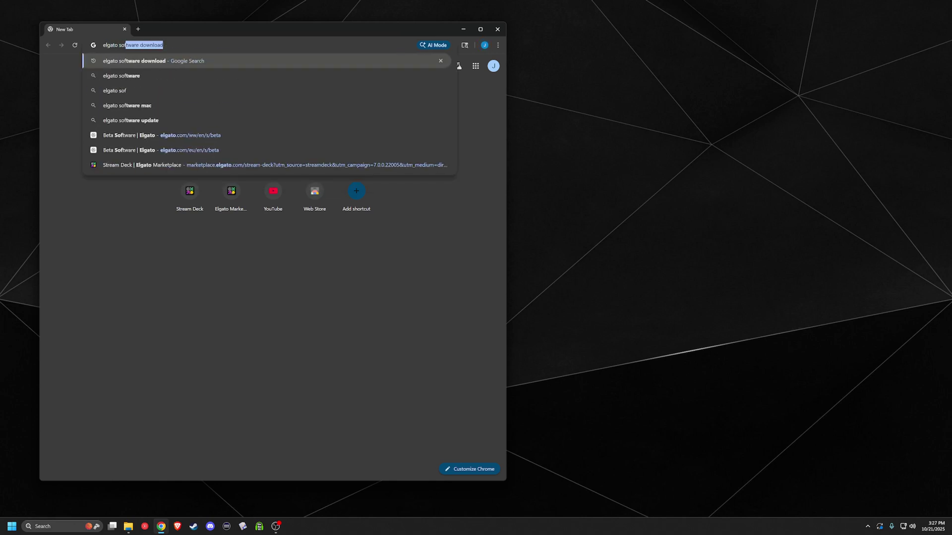
key(Right)
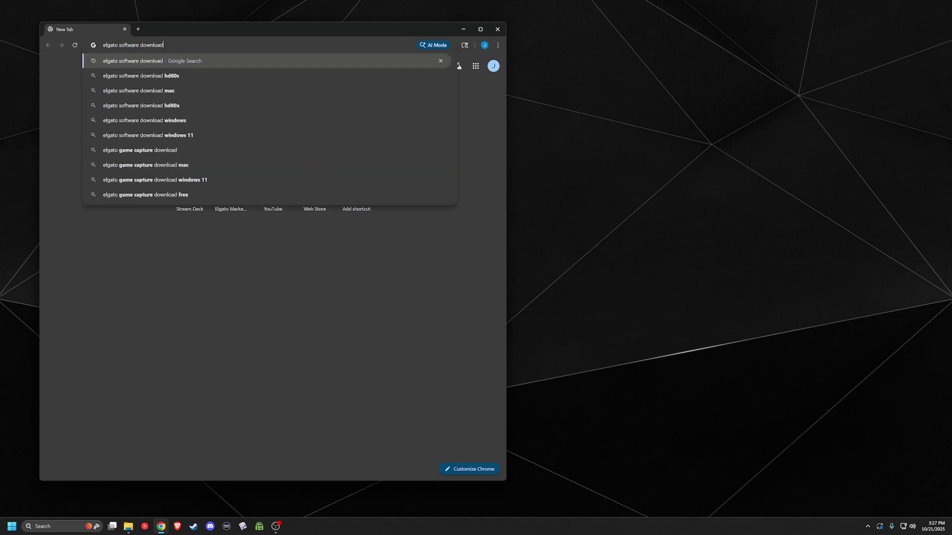
key(Return)
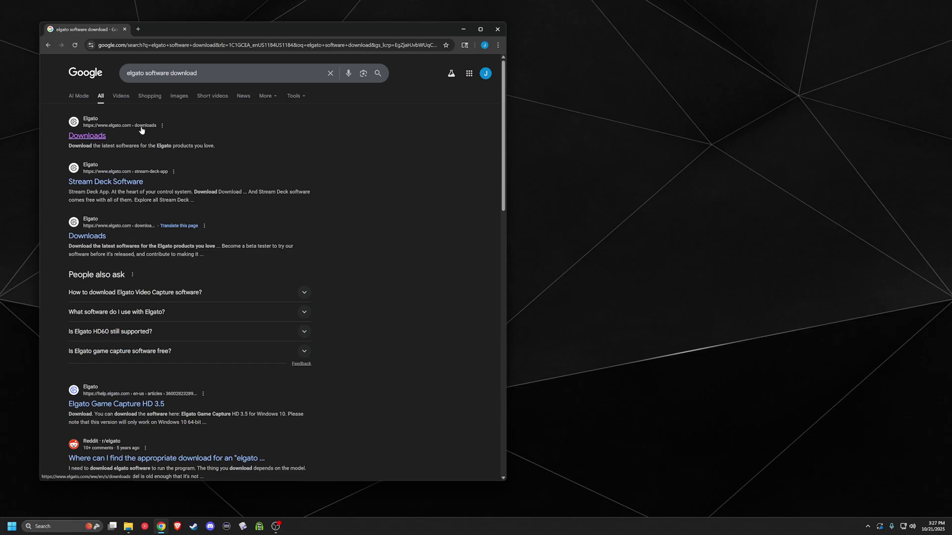
click(89, 138)
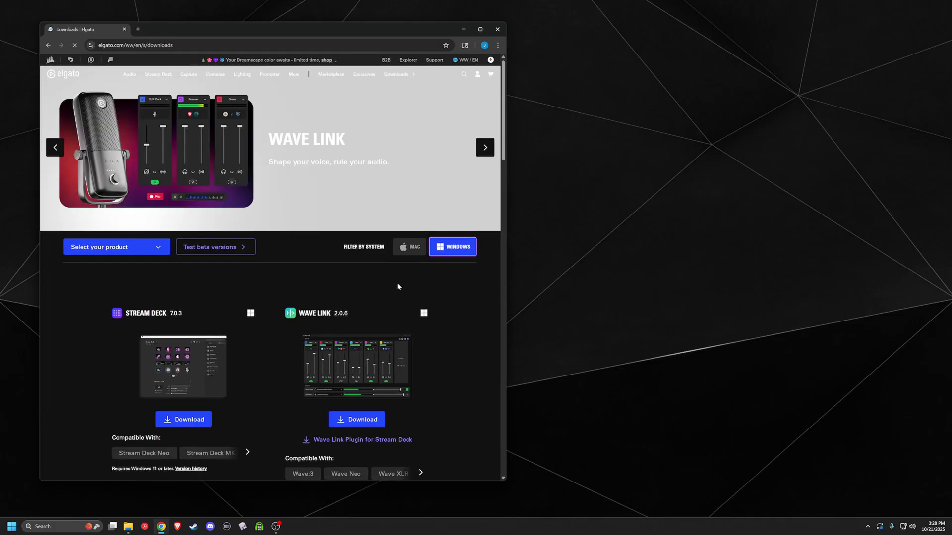
scroll(310, 306, down, 6)
Step: Download the Wave Link 3.0 beta from Elgato's beta software page and launch its installer
click(221, 248)
scroll(447, 304, down, 1)
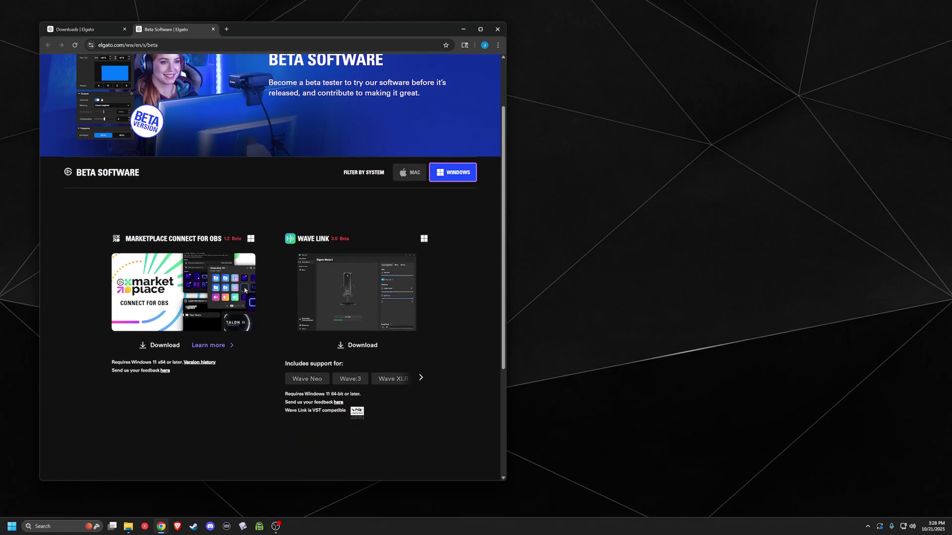
click(355, 346)
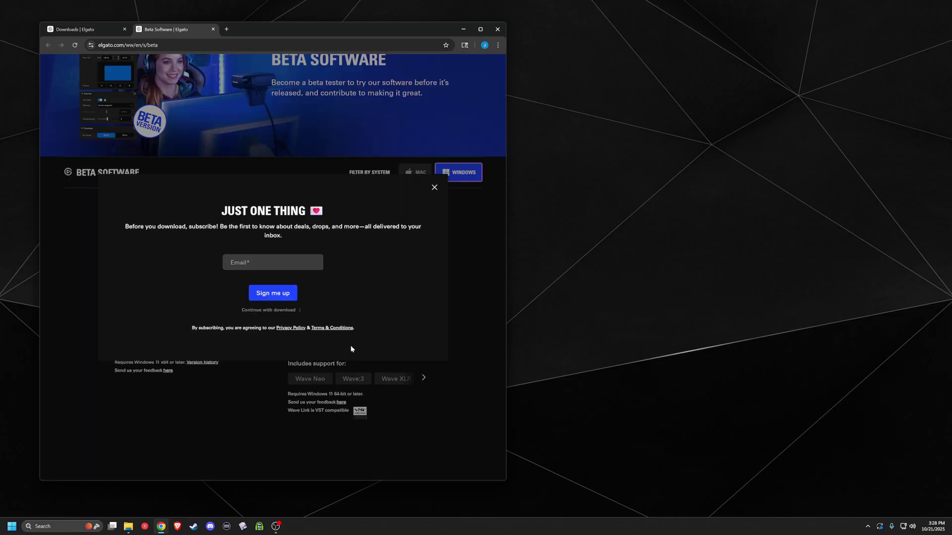
click(289, 311)
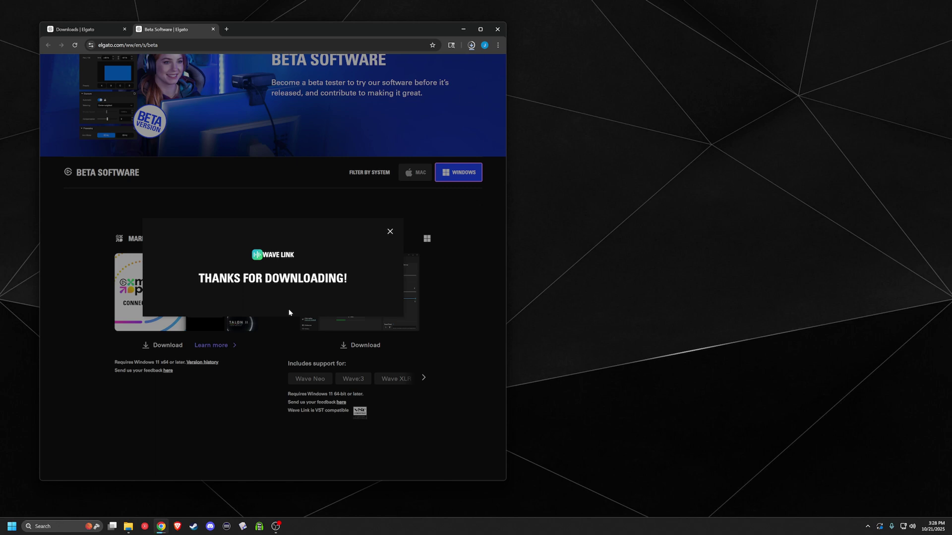
click(471, 46)
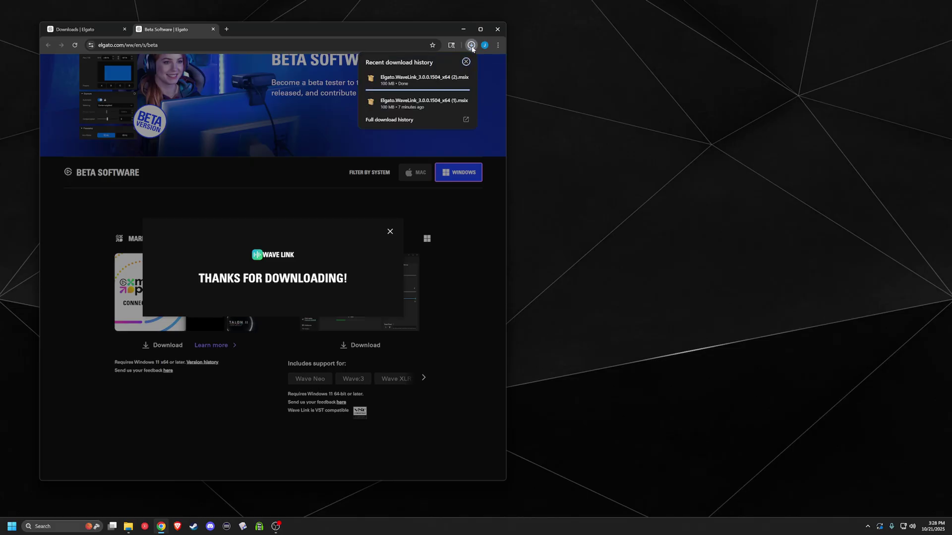
click(410, 81)
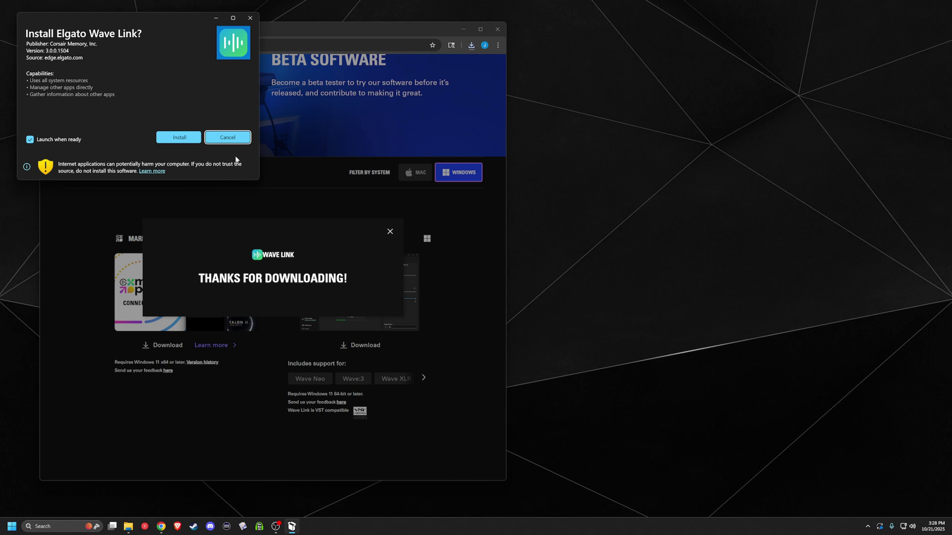
Step: Install Wave Link 3.0, accept its licence agreement, and approve the driver setup's UAC prompt
click(180, 139)
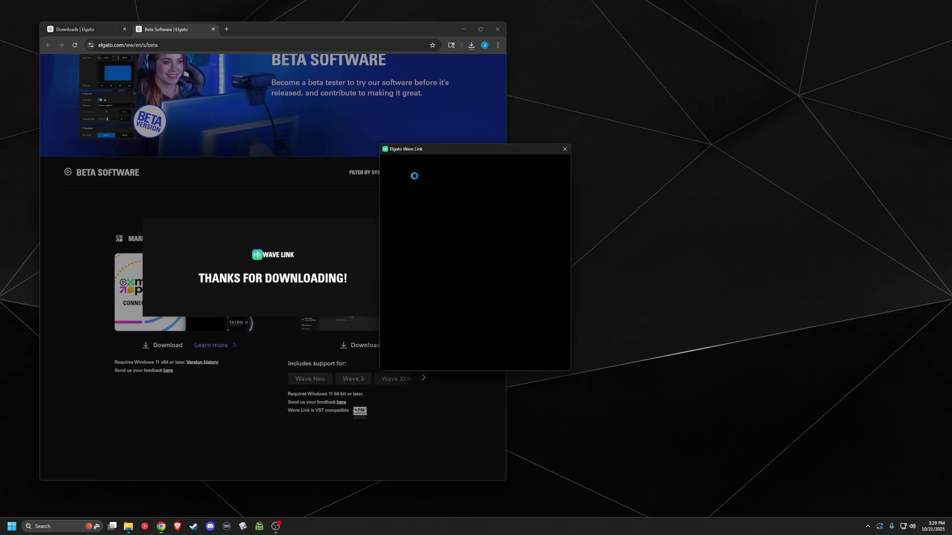
scroll(451, 317, down, 10)
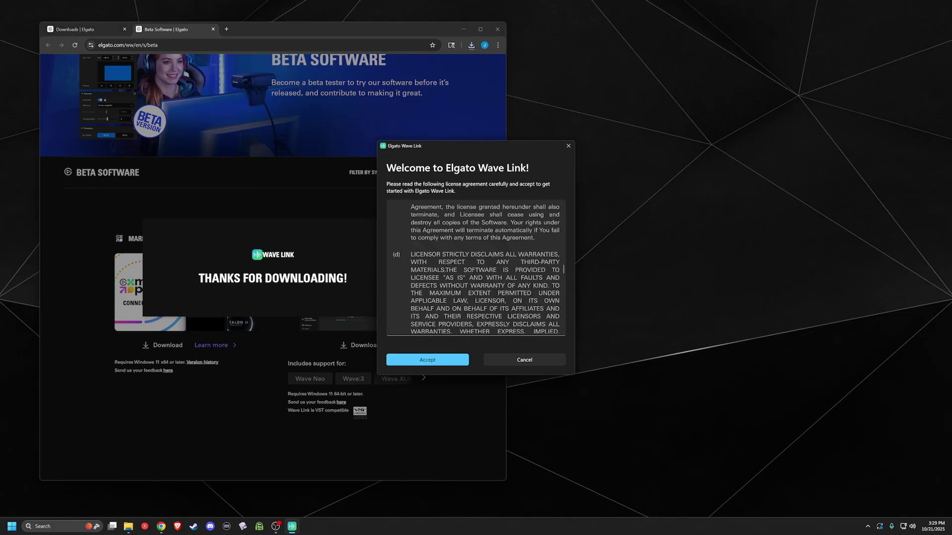
click(441, 359)
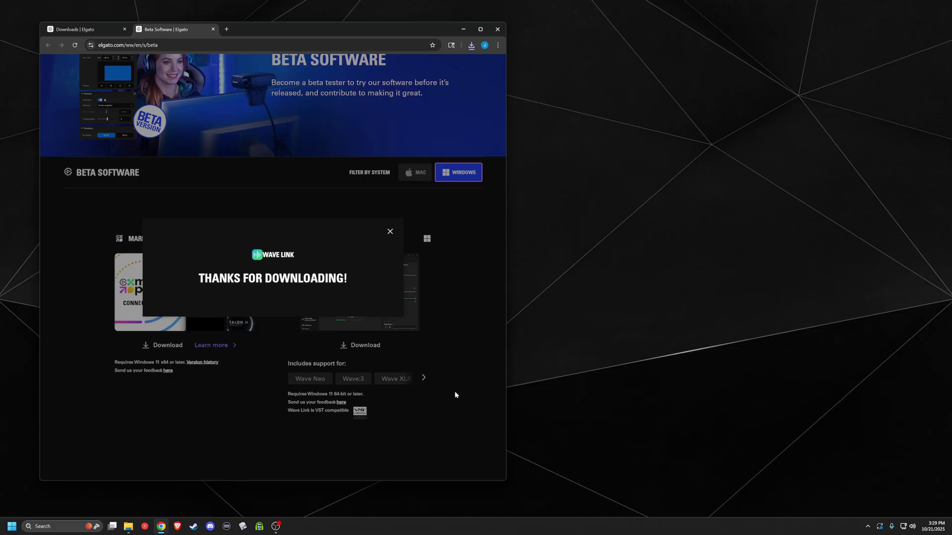
click(444, 323)
Step: Install the Wave Link driver to the default folder, allow microphone access, and finish the wizard
click(512, 324)
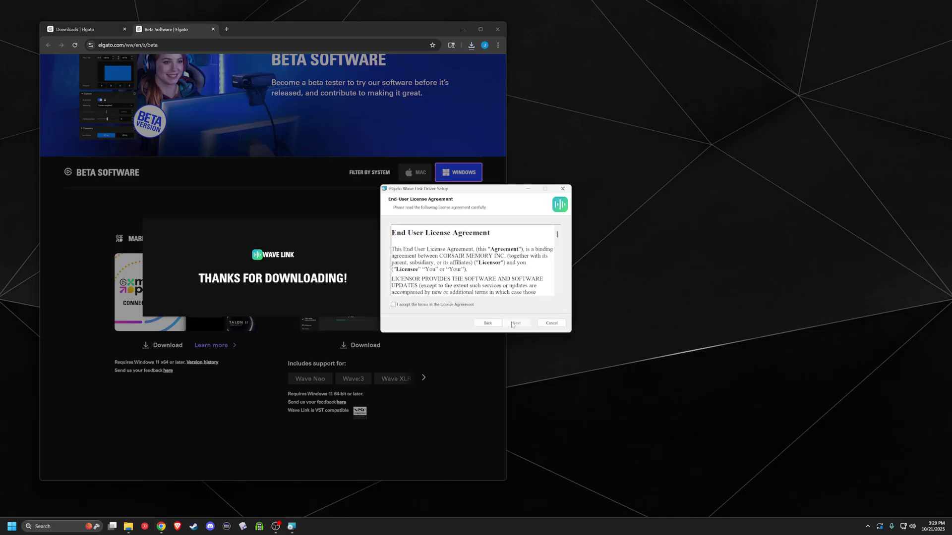
click(466, 306)
scroll(471, 263, down, 15)
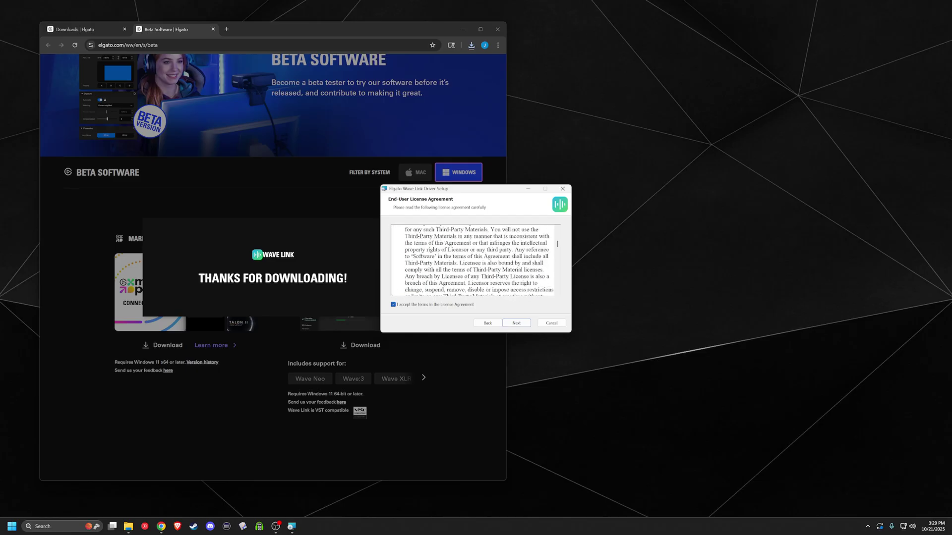
scroll(533, 331, down, 10)
click(517, 322)
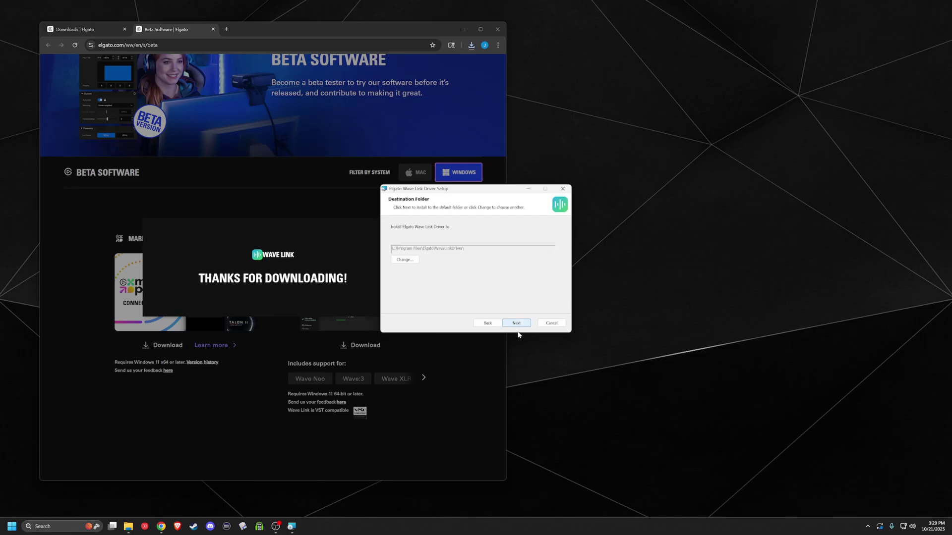
click(516, 323)
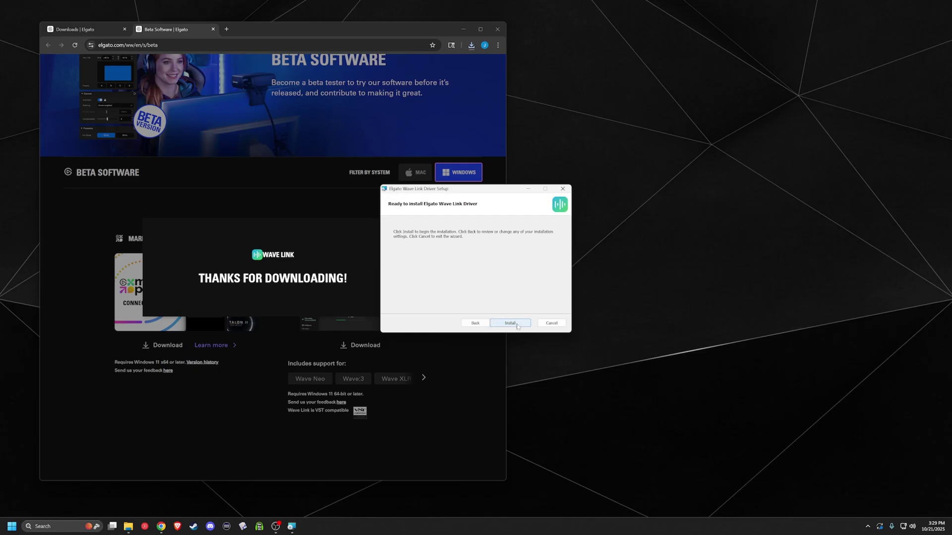
click(516, 323)
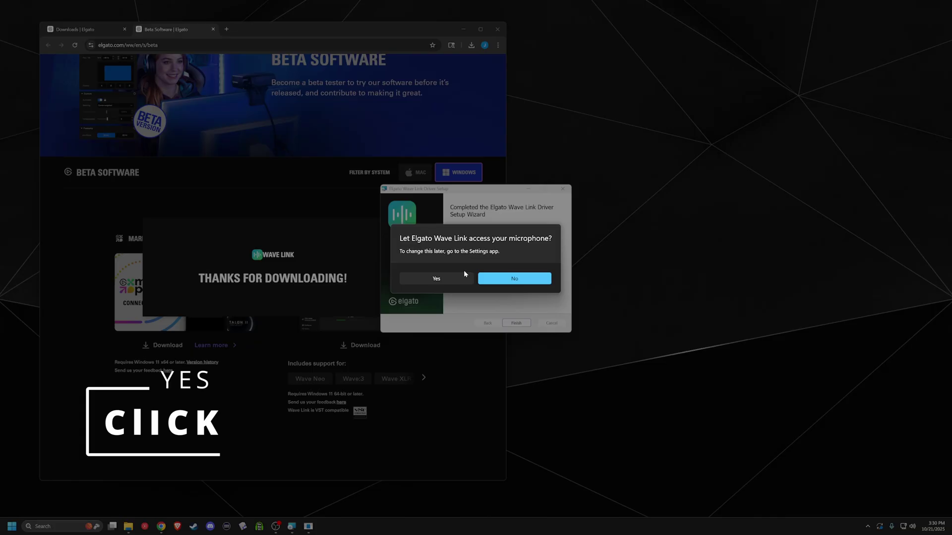
click(439, 279)
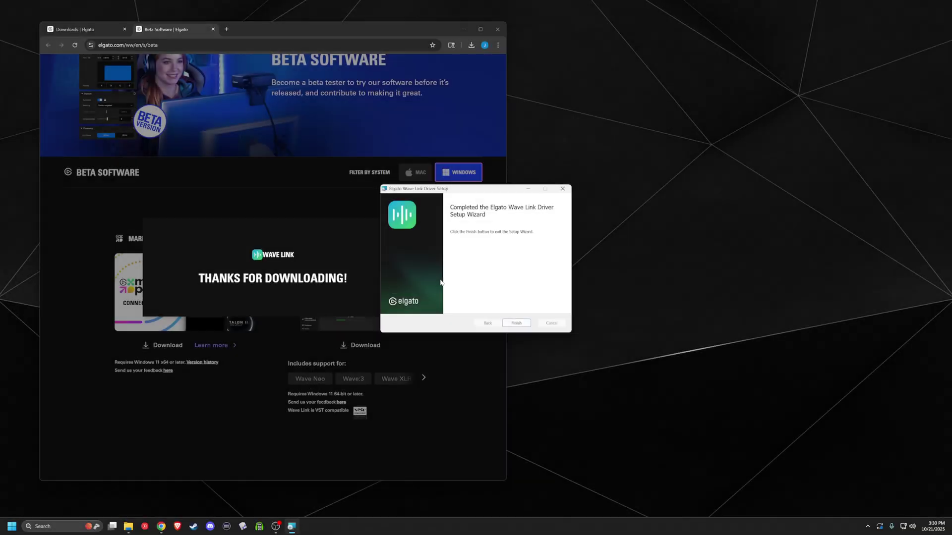
click(527, 324)
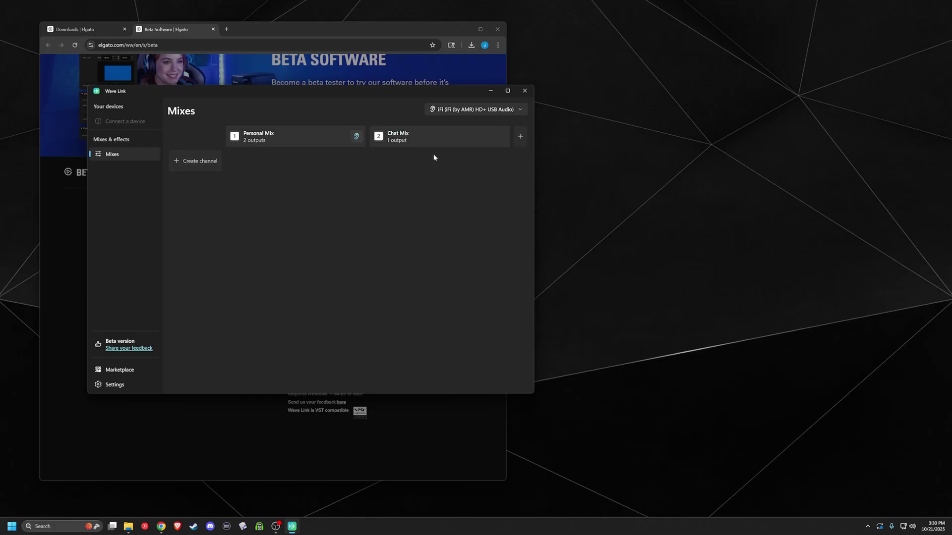
Step: Add a JLab GO Talk channel in Wave Link and open its settings
drag(271, 94, 493, 129)
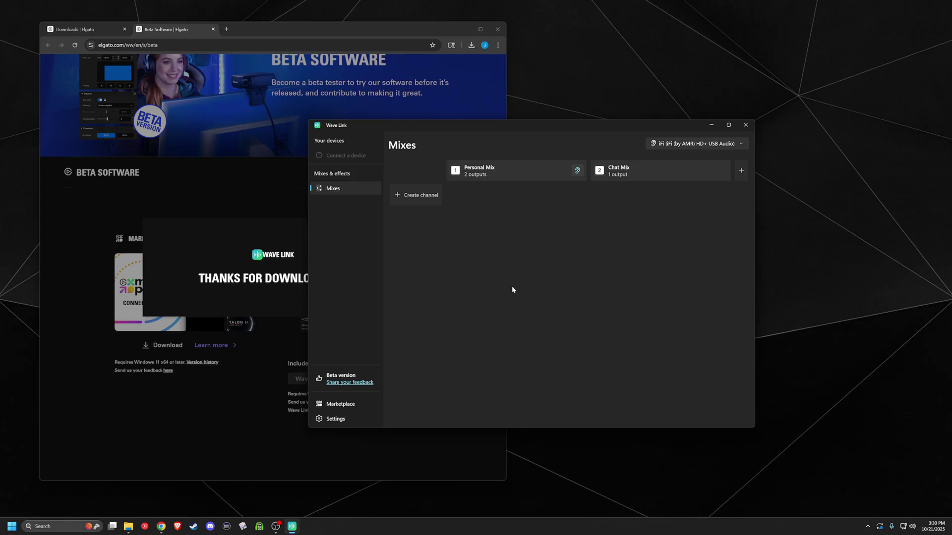
click(419, 199)
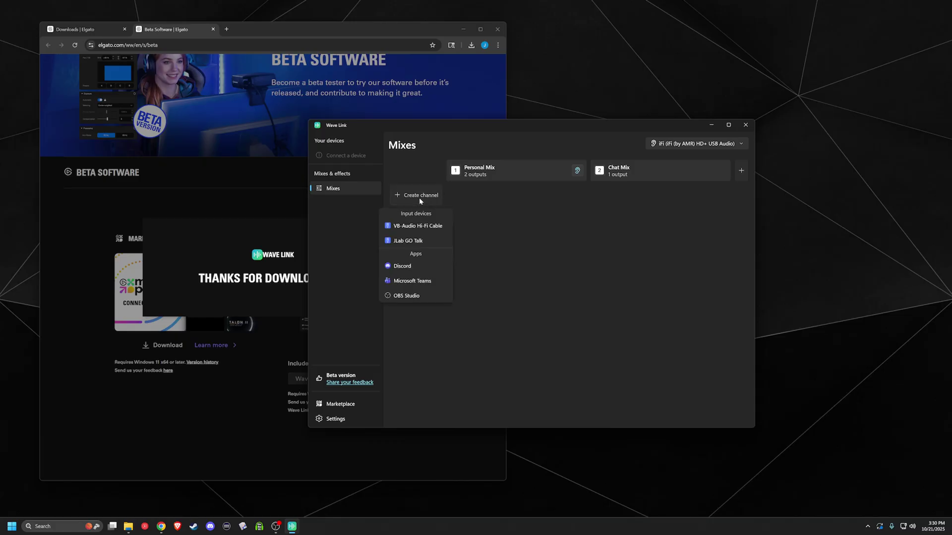
click(419, 245)
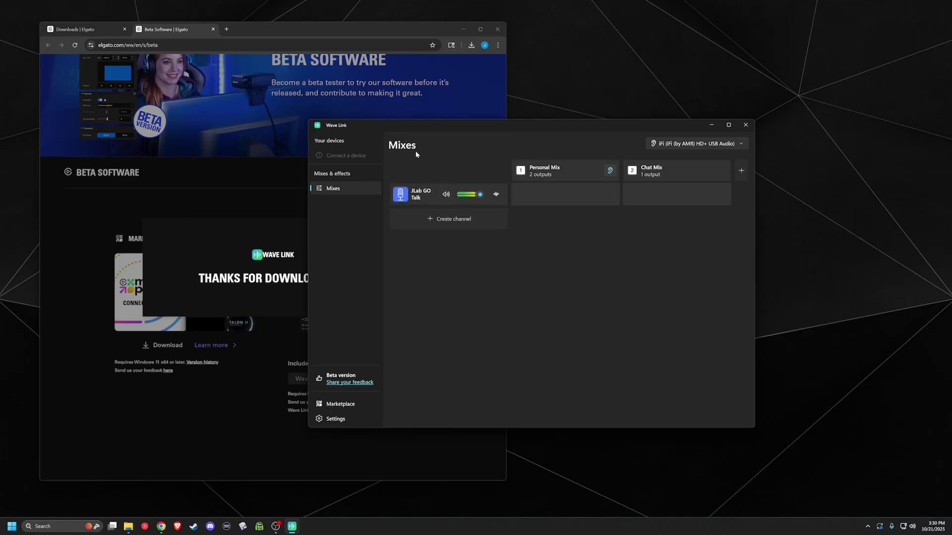
click(396, 196)
Step: Remove the JLab GO Talk channel, then close Wave Link and Chrome
click(429, 372)
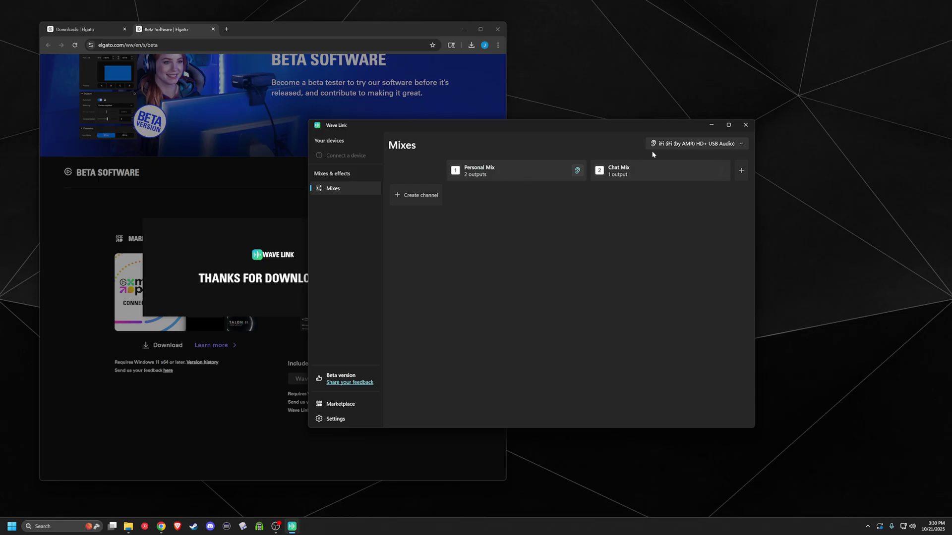
click(742, 130)
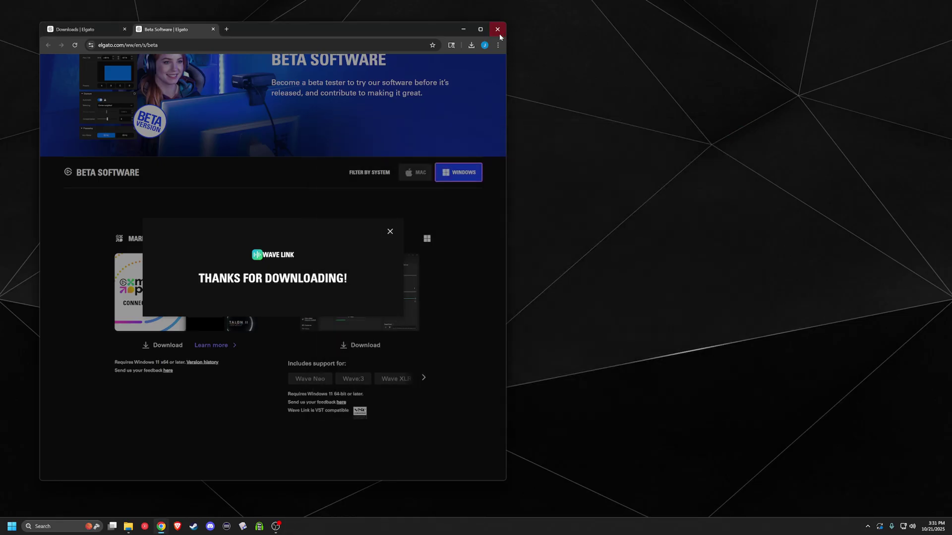
click(498, 30)
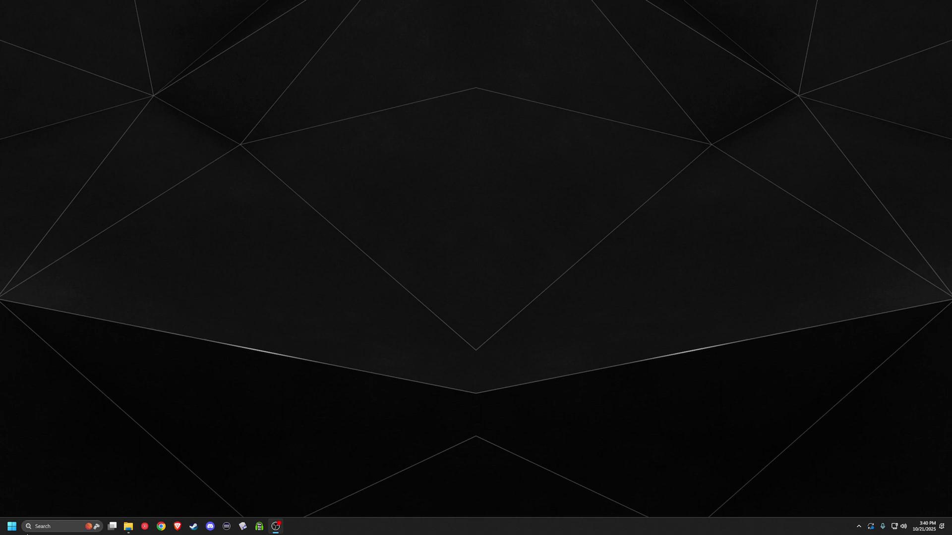
Step: Pin Elgato Wave Link to the taskbar, launch it, and centre its window
click(12, 526)
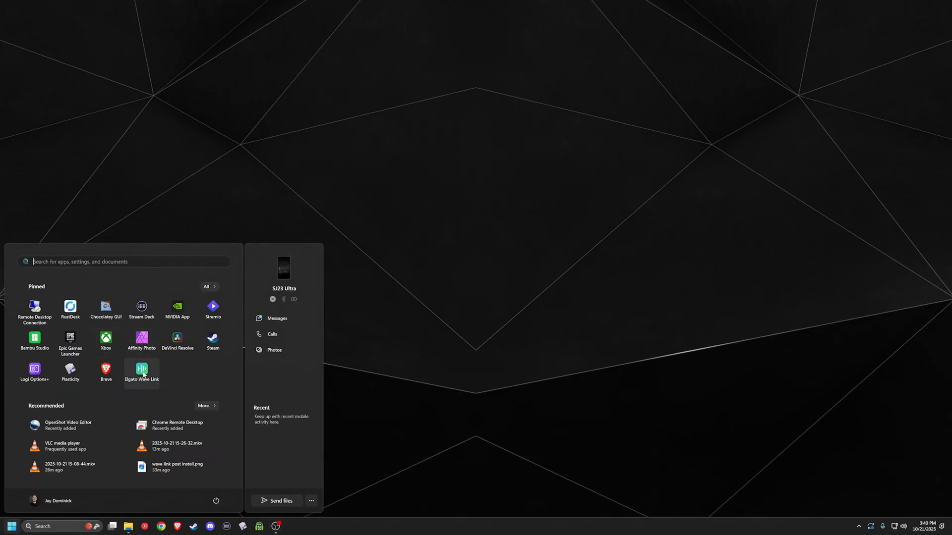
right_click(143, 374)
click(185, 442)
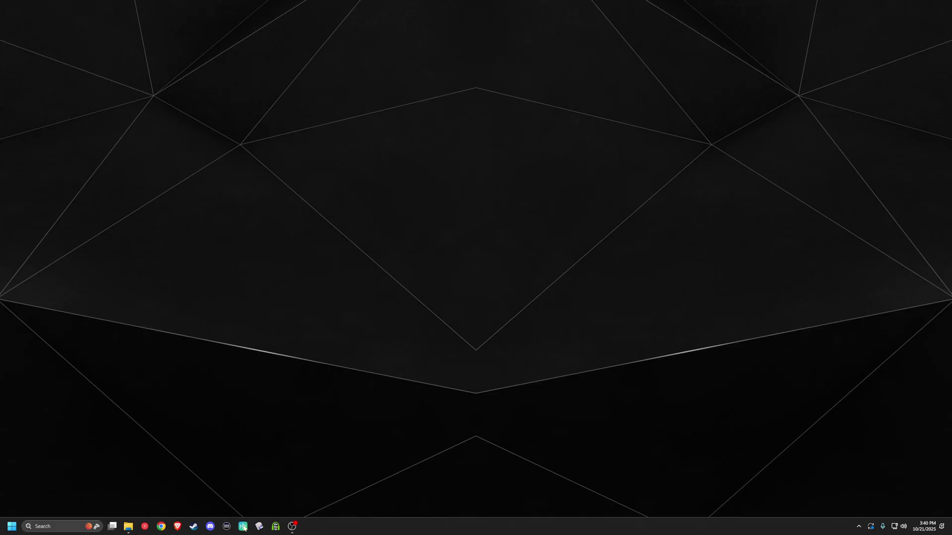
click(243, 527)
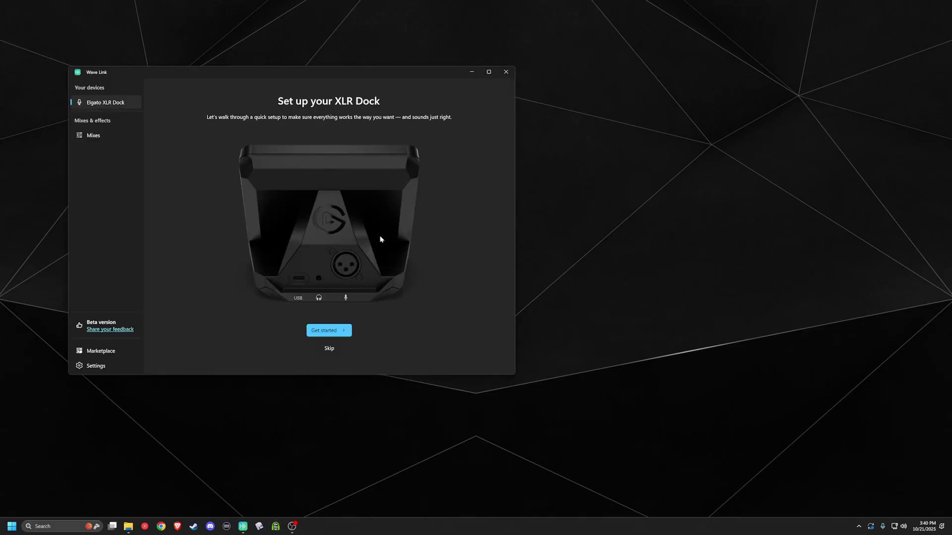
drag(349, 75, 529, 96)
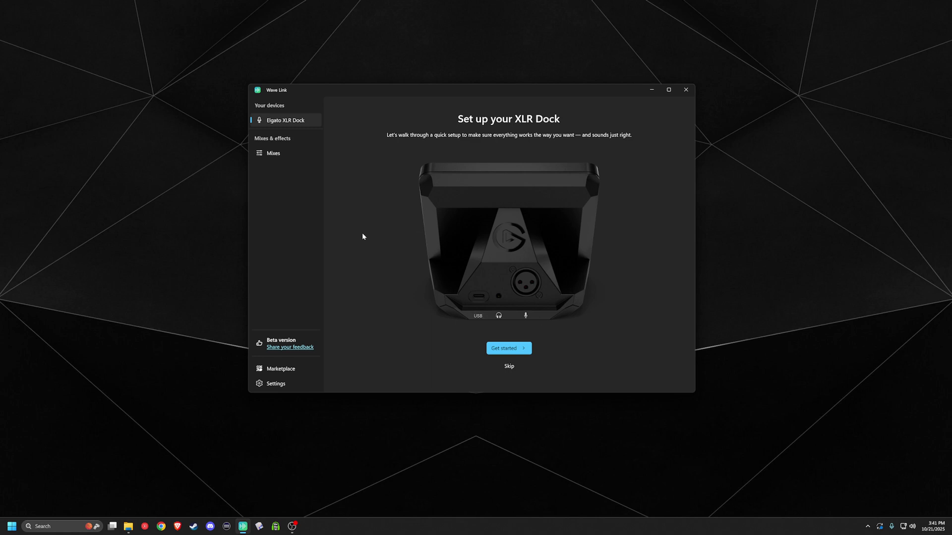
Step: Start the XLR Dock setup and get past the microphone, headphone and mic-positioning pages
click(514, 349)
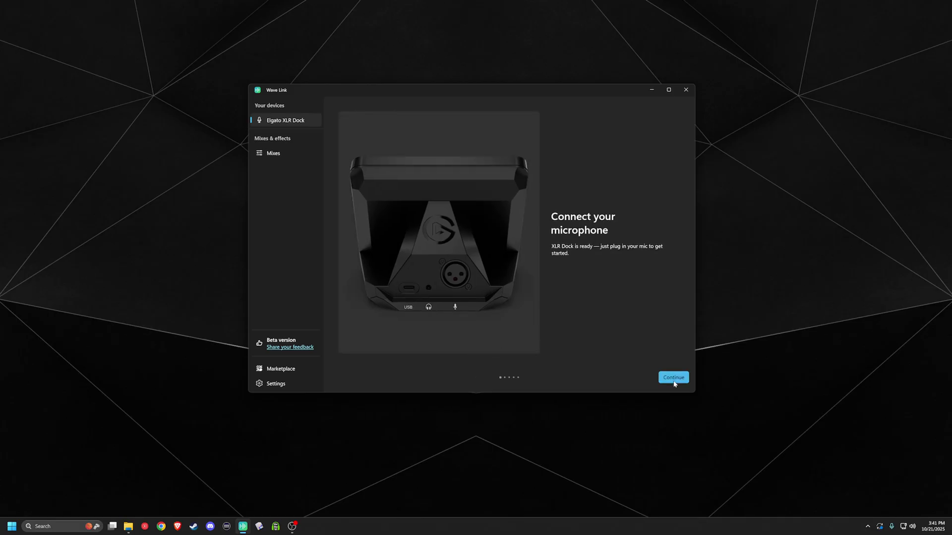
click(673, 378)
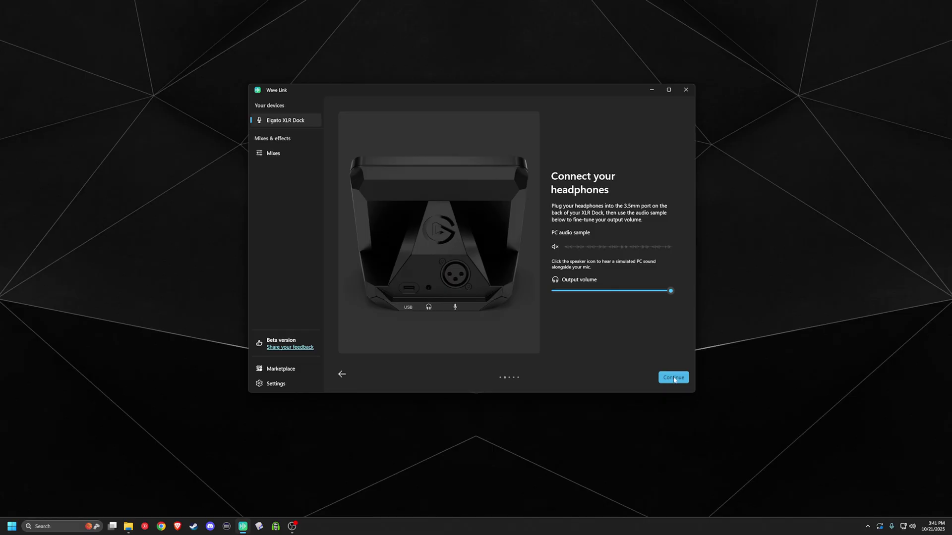
click(673, 378)
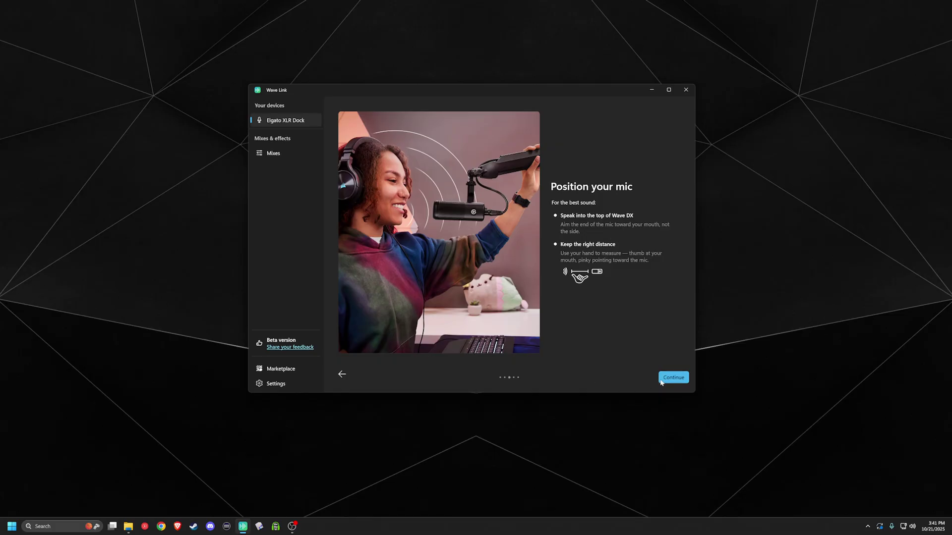
click(677, 380)
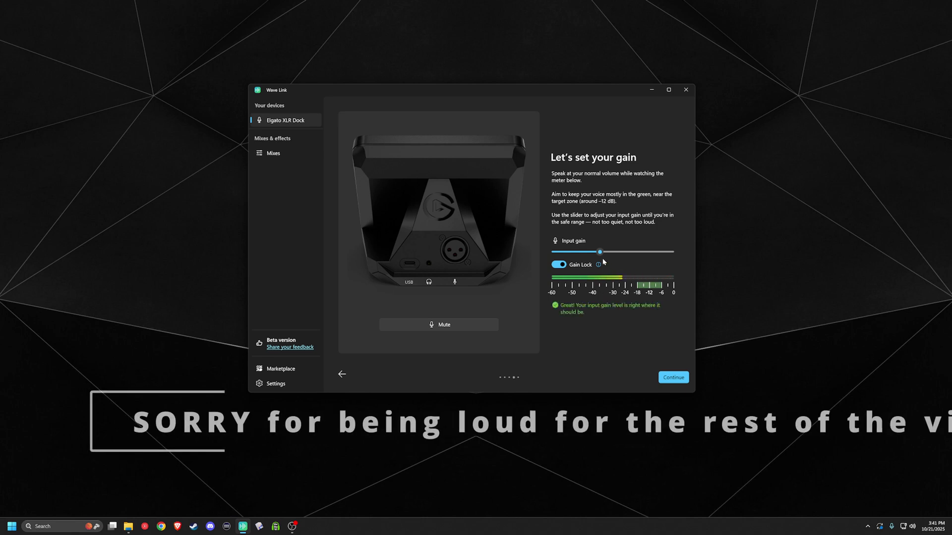
Step: Raise the XLR Dock input gain to about 64% and finish the setup
drag(600, 252, 618, 258)
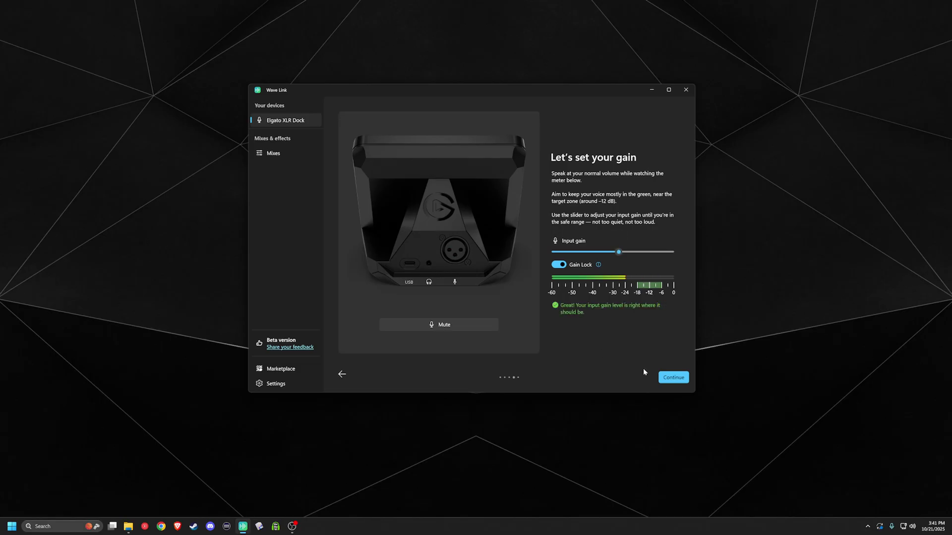
click(668, 378)
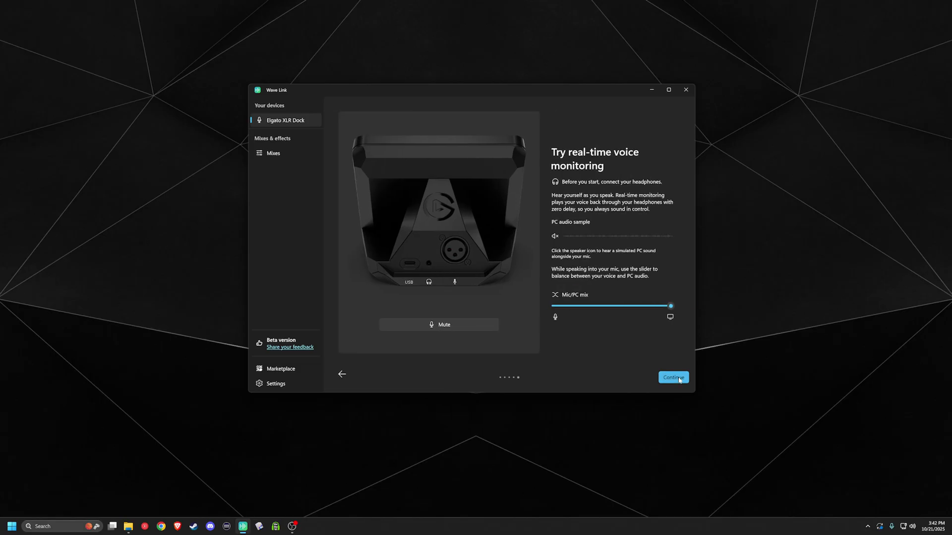
click(670, 379)
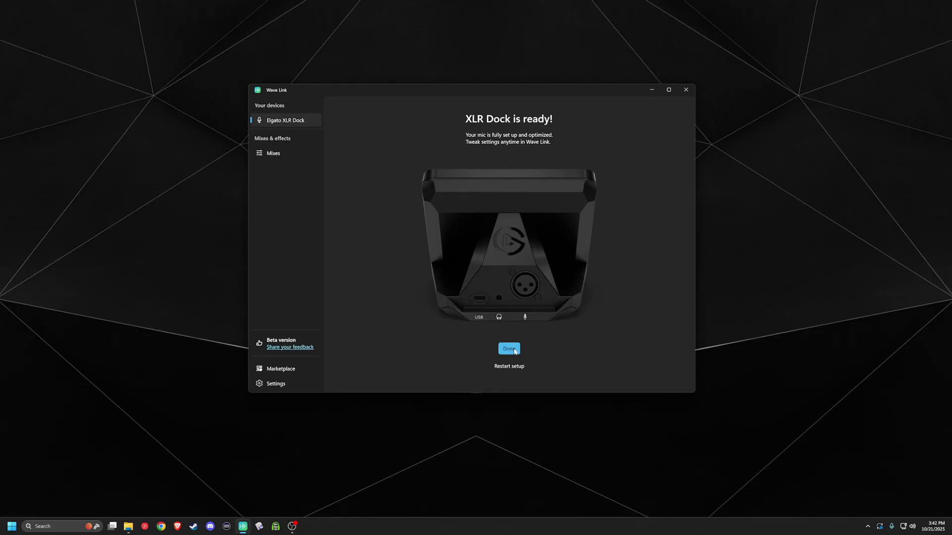
click(508, 349)
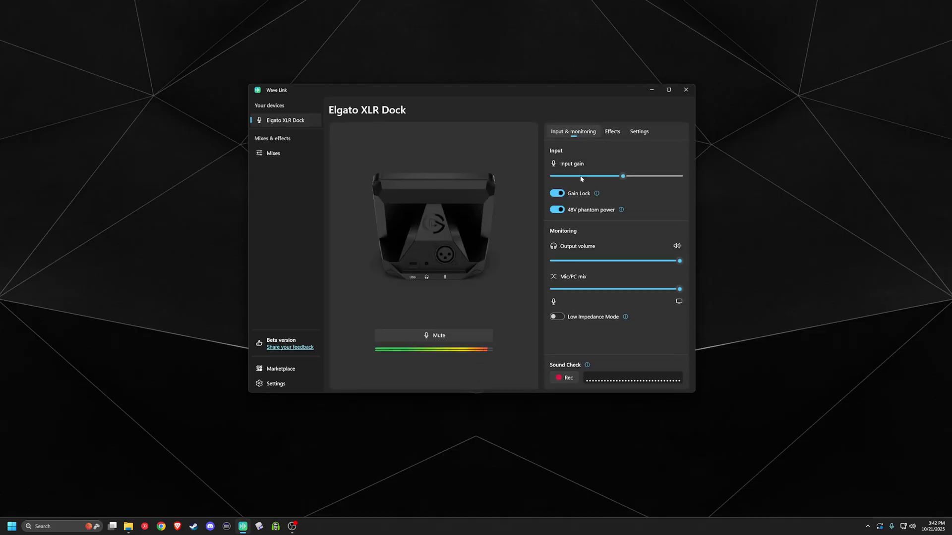
Step: Add the XLR Dock mic to Personal Mix, turn off Voice Focus and Lowcut Filter, and check firmware 2.1.0
click(613, 132)
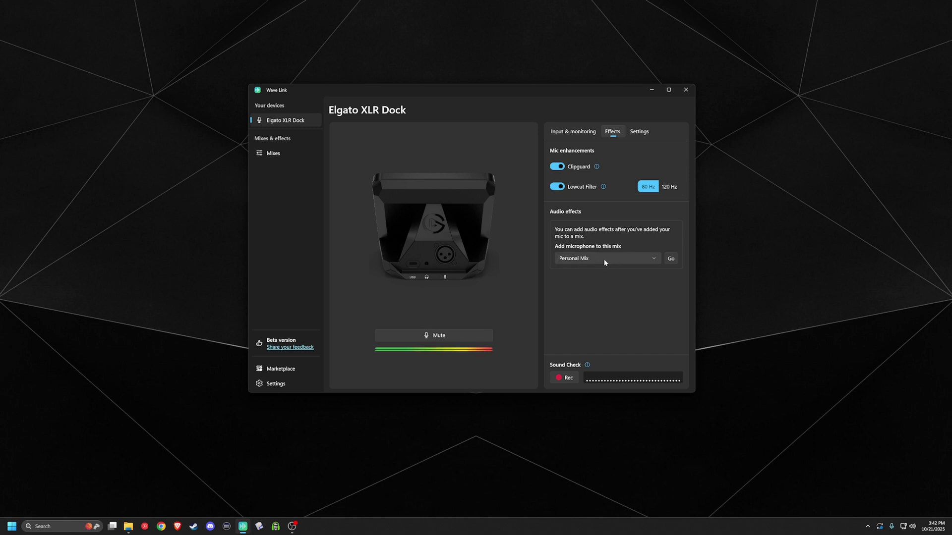
click(670, 259)
click(559, 229)
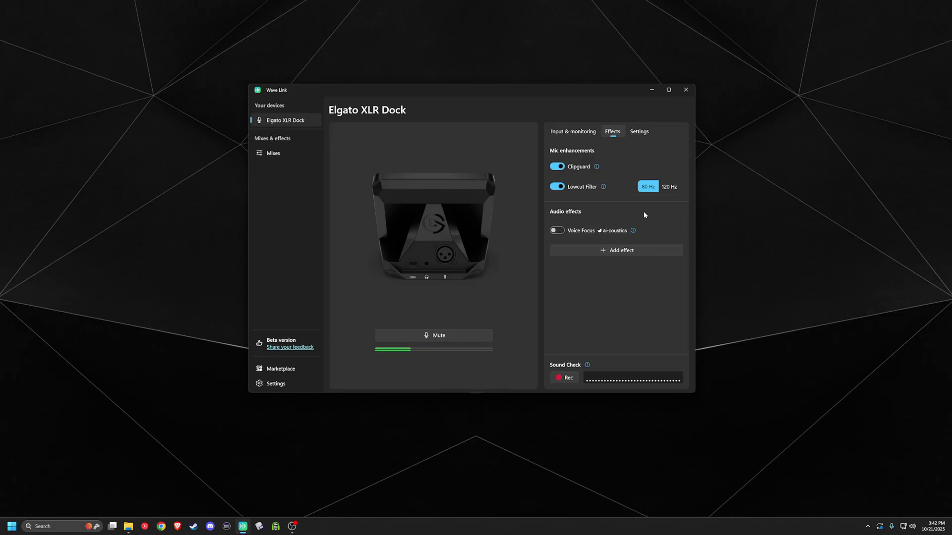
click(562, 189)
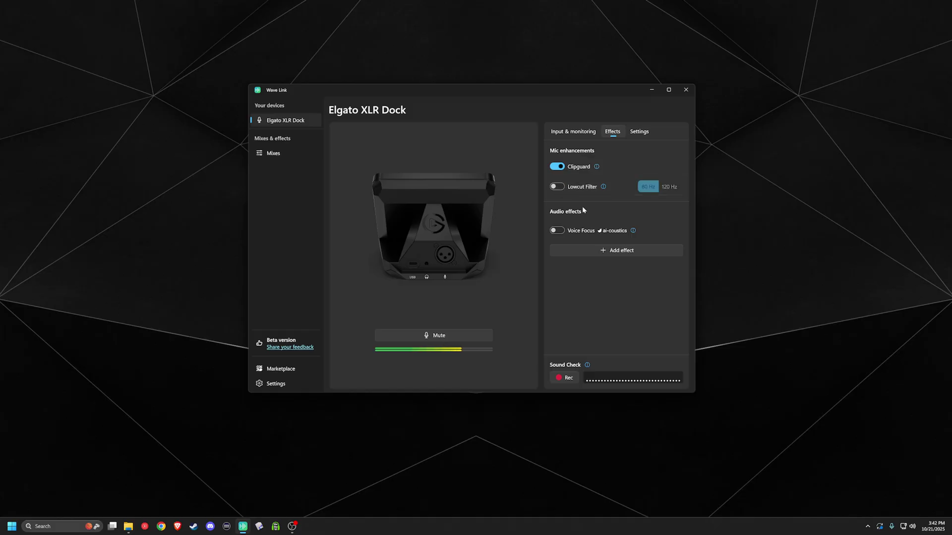
click(639, 133)
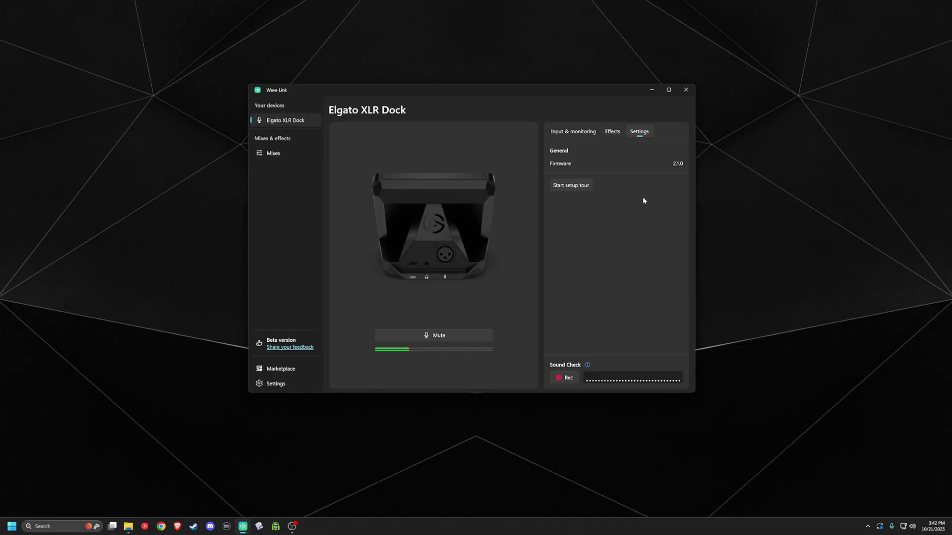
Step: On the Mixes page, remove the XLR Dock from Personal Mix and add a JLab GO Talk channel
click(273, 154)
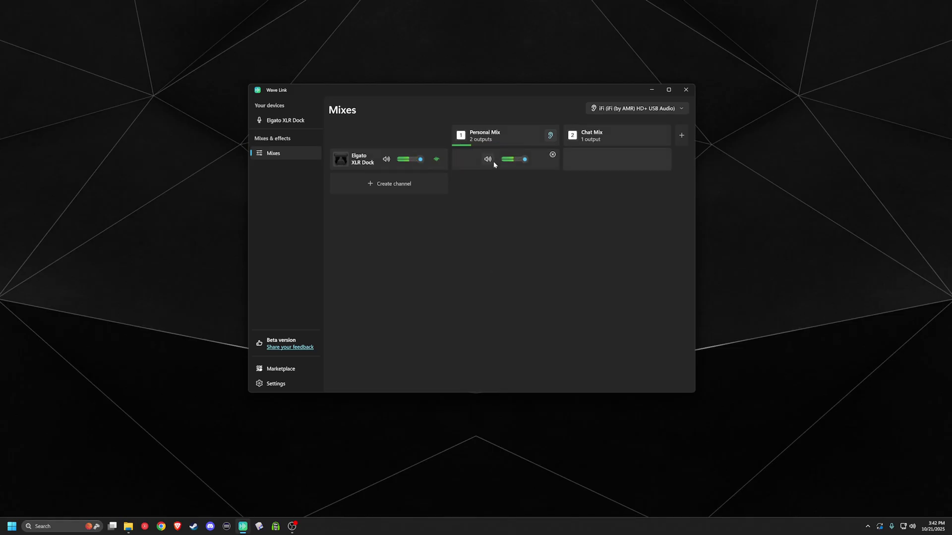
click(552, 155)
click(400, 186)
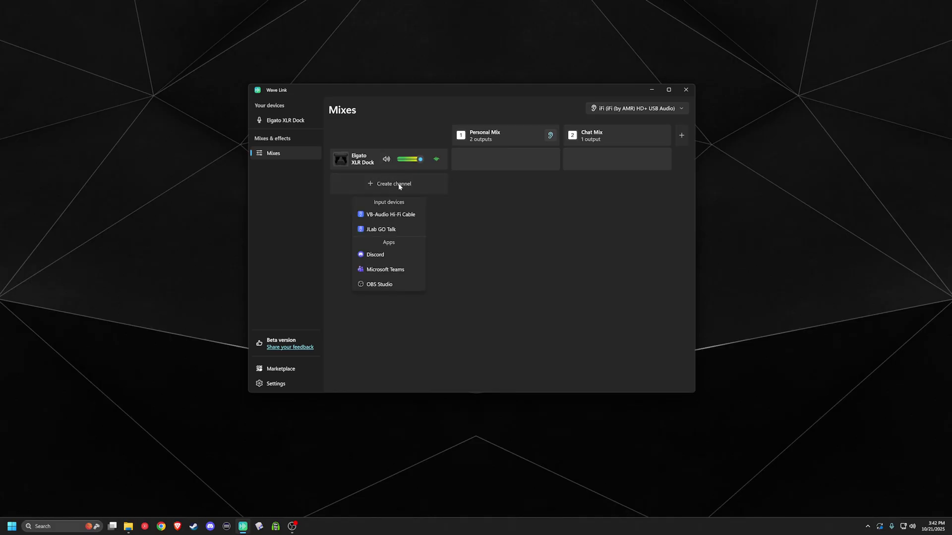
click(399, 230)
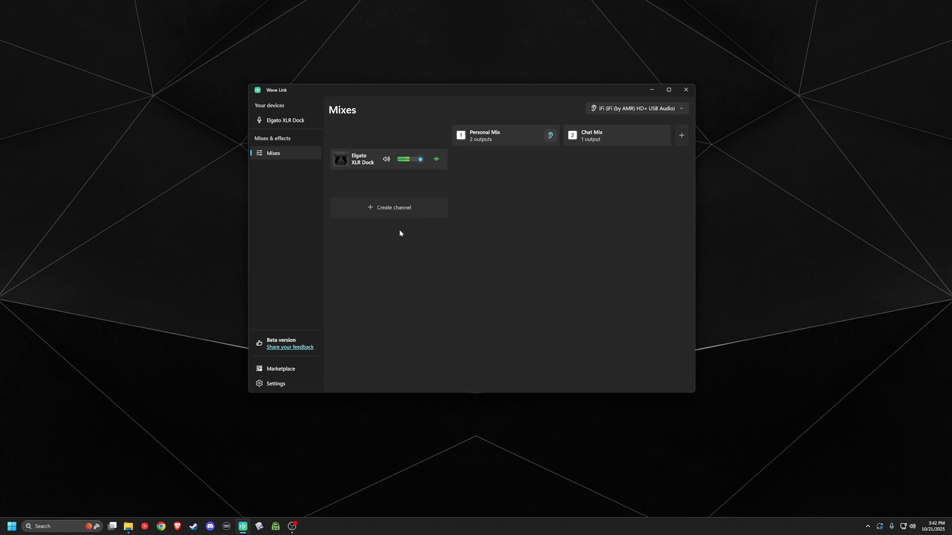